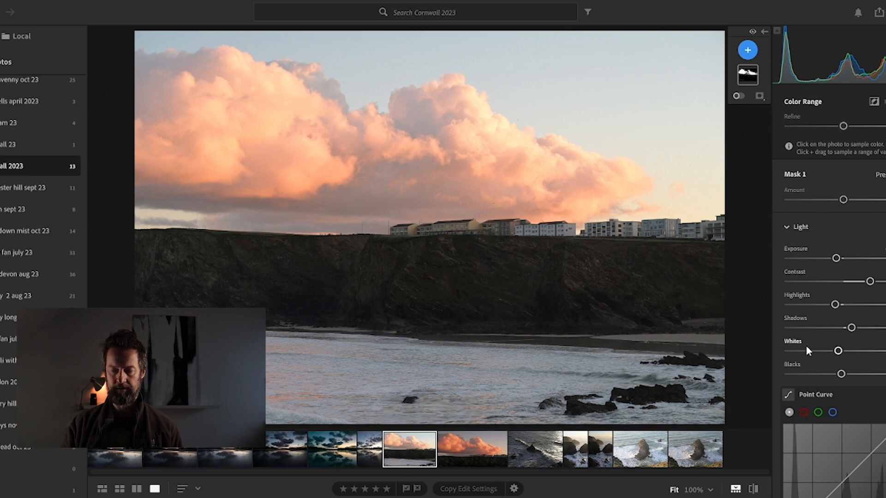
# - Create a Color Range mask sampled from an area of the pink sunlit clouds
pyautogui.click(747, 50)
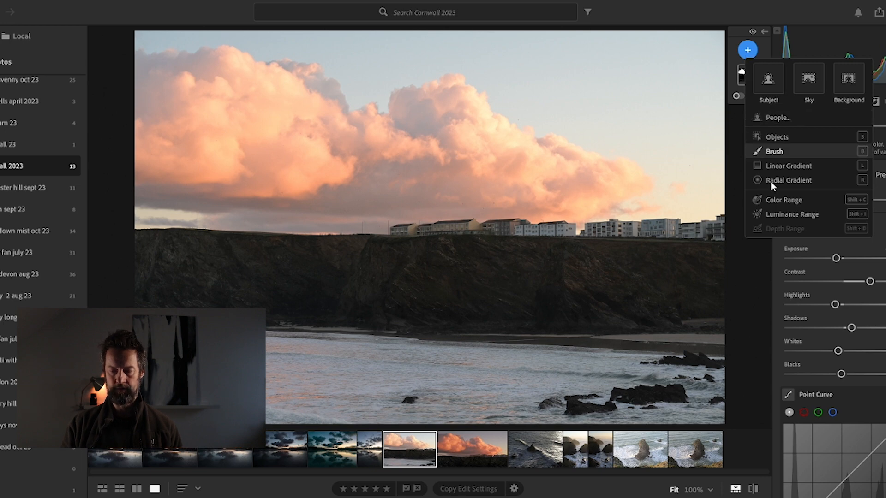
pyautogui.click(778, 200)
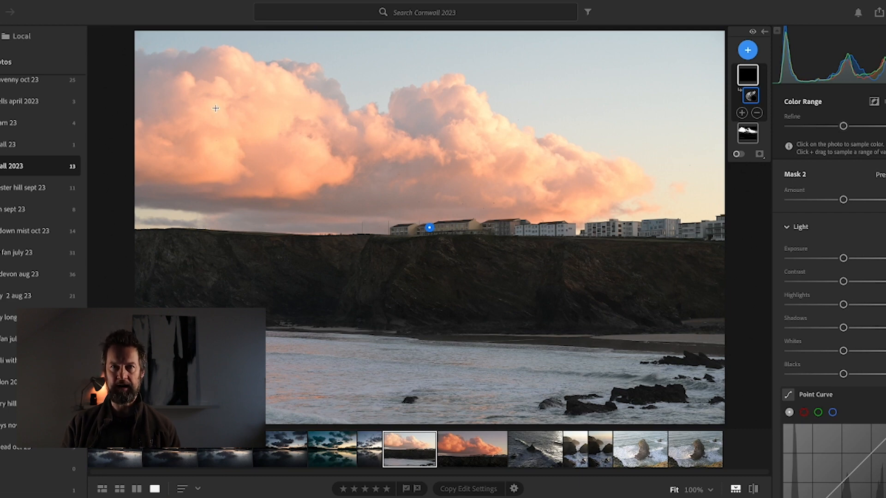
pyautogui.moveTo(221, 104); pyautogui.dragTo(264, 140)
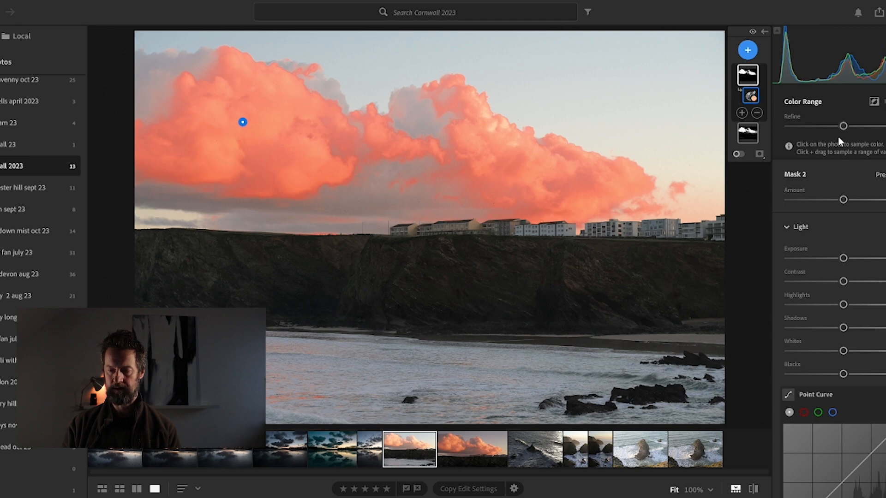
# - Raise the color range's Refine well above its default so the selection spreads beyond the clouds onto the cliff
pyautogui.moveTo(844, 130); pyautogui.dragTo(883, 128)
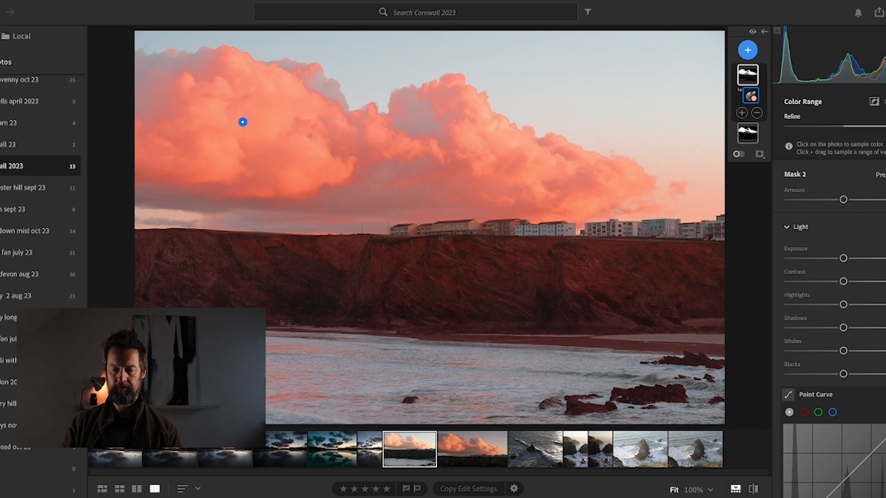
pyautogui.moveTo(884, 128); pyautogui.dragTo(853, 131)
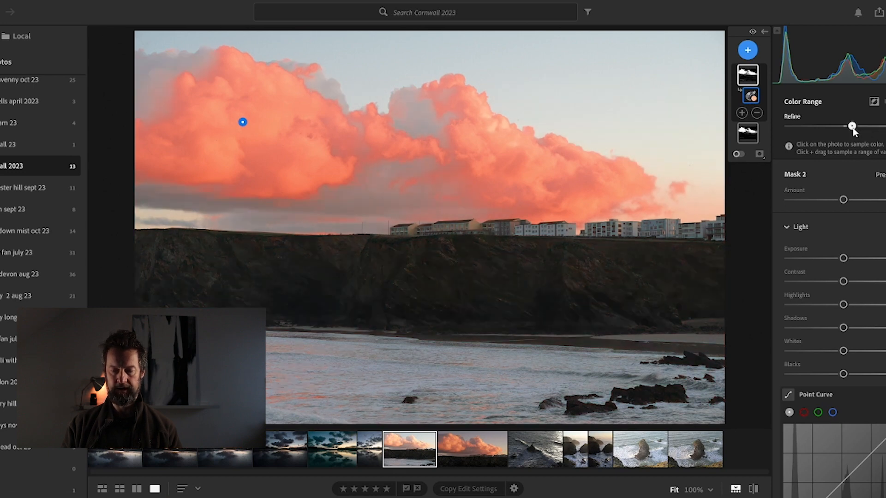
pyautogui.moveTo(853, 131); pyautogui.dragTo(883, 129)
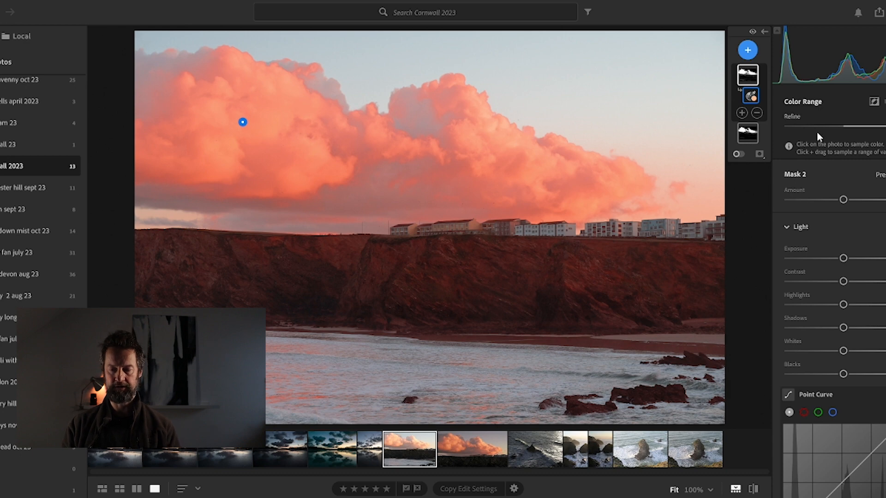
# - Intersect the Color Range component of Mask 2 with a Luminance Range
pyautogui.rightClick(749, 79)
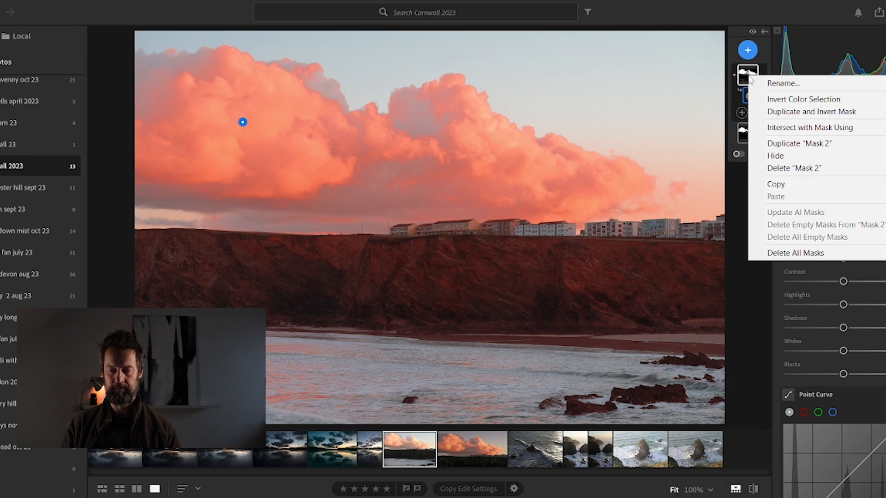
pyautogui.click(740, 100)
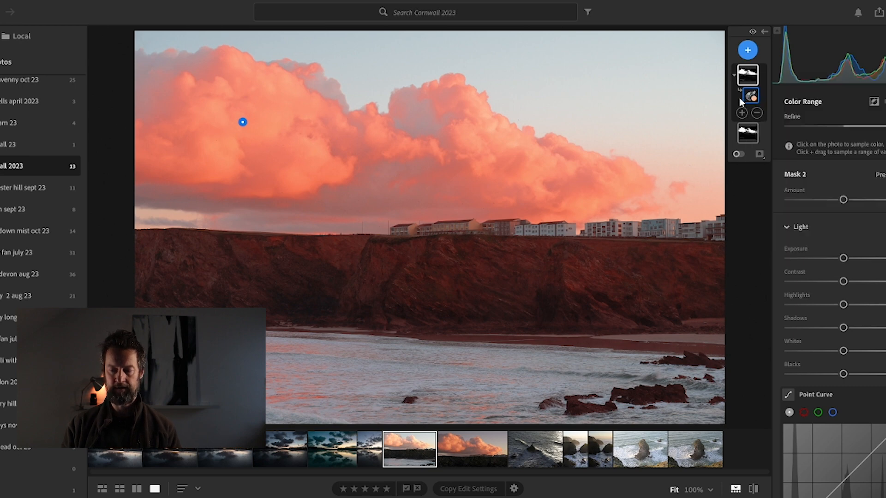
pyautogui.rightClick(749, 97)
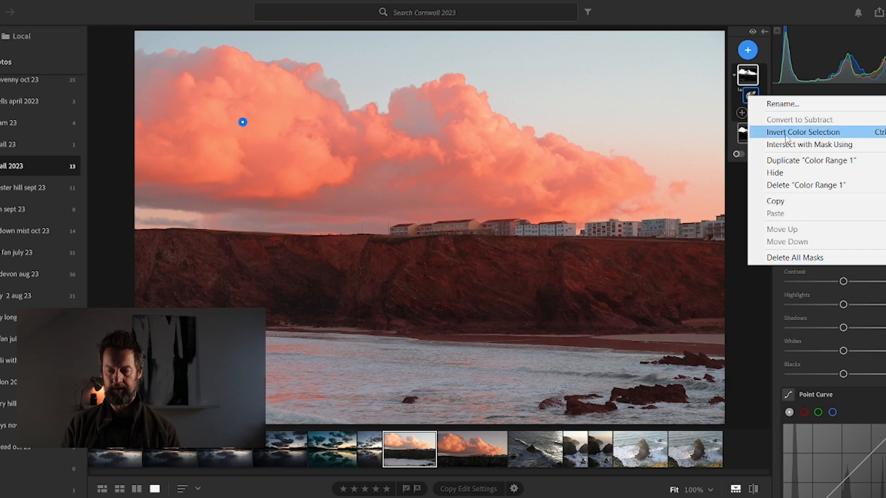
pyautogui.moveTo(791, 148)
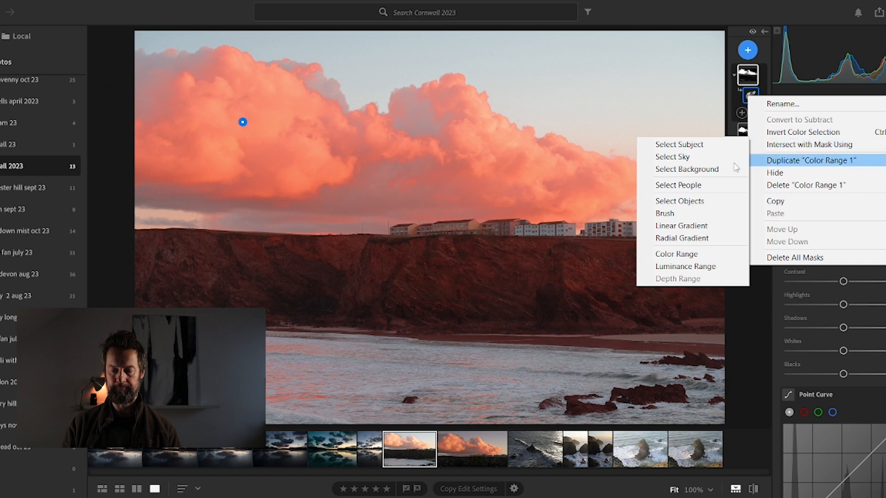
pyautogui.click(671, 268)
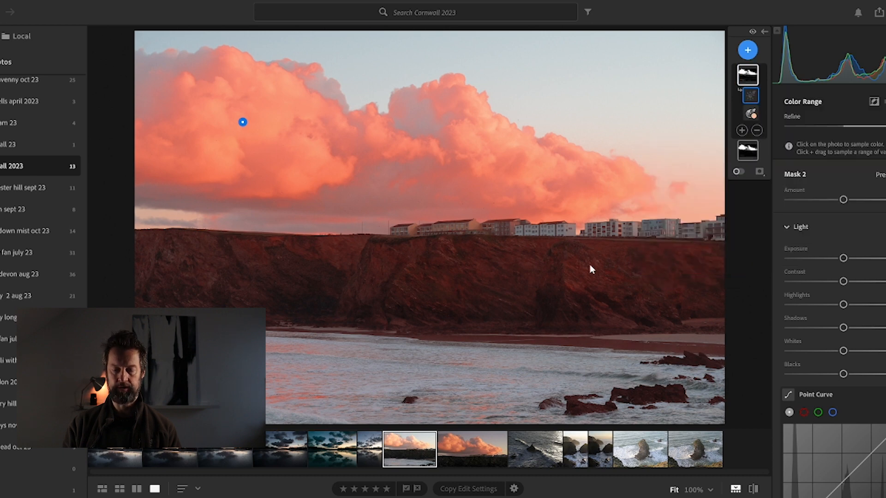
# - Compare luminance samples from the cliff and clouds, keep the cloud sample, and extend the range's lower falloff to 0
pyautogui.click(429, 268)
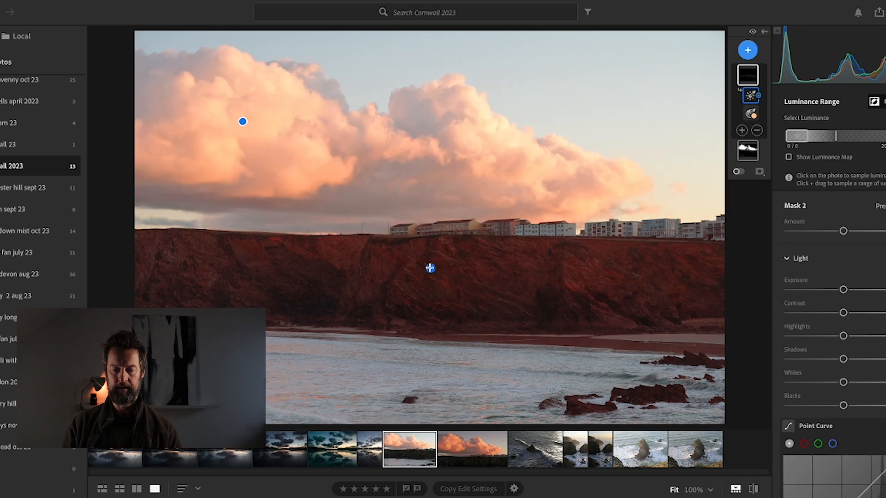
pyautogui.click(302, 151)
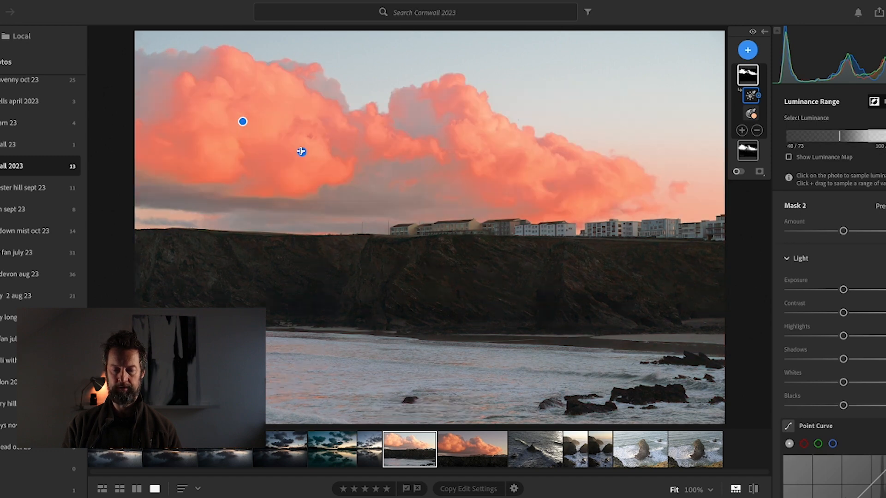
pyautogui.click(437, 274)
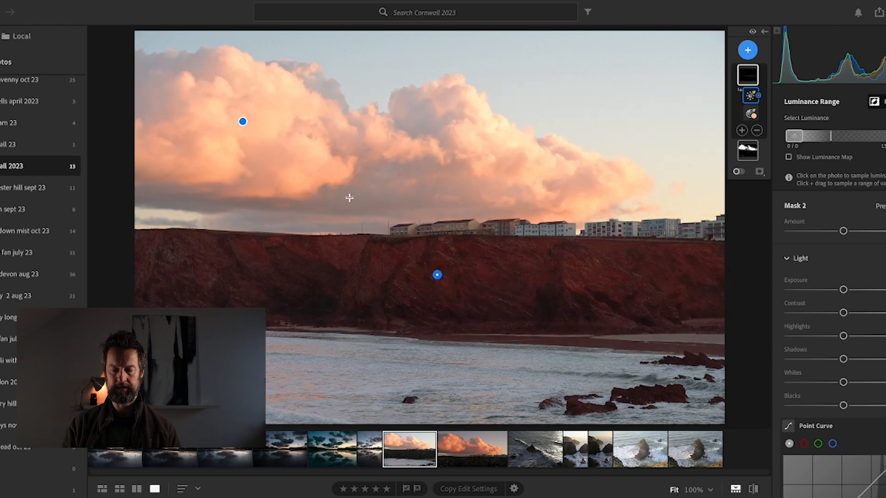
pyautogui.click(311, 156)
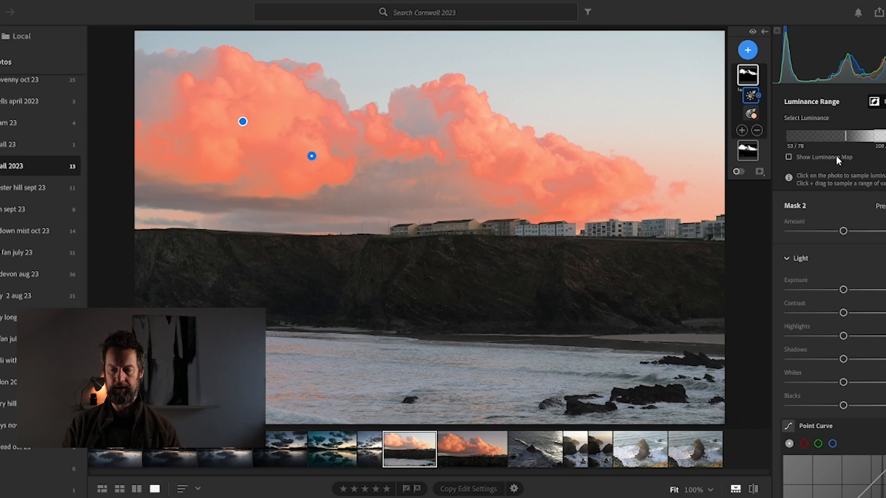
pyautogui.moveTo(846, 138); pyautogui.dragTo(777, 135)
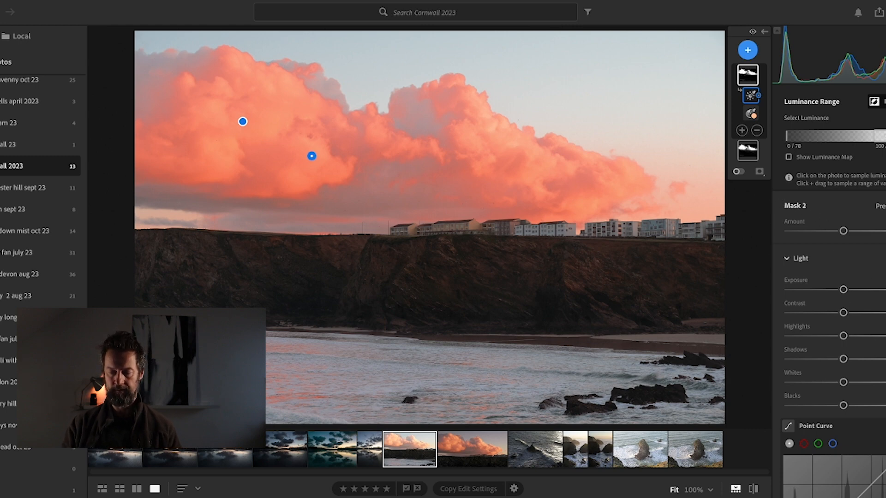
# - Warm the masked clouds with a slightly higher Temp and nudge Tint marginally towards magenta
pyautogui.scroll(-10, 833, 286)
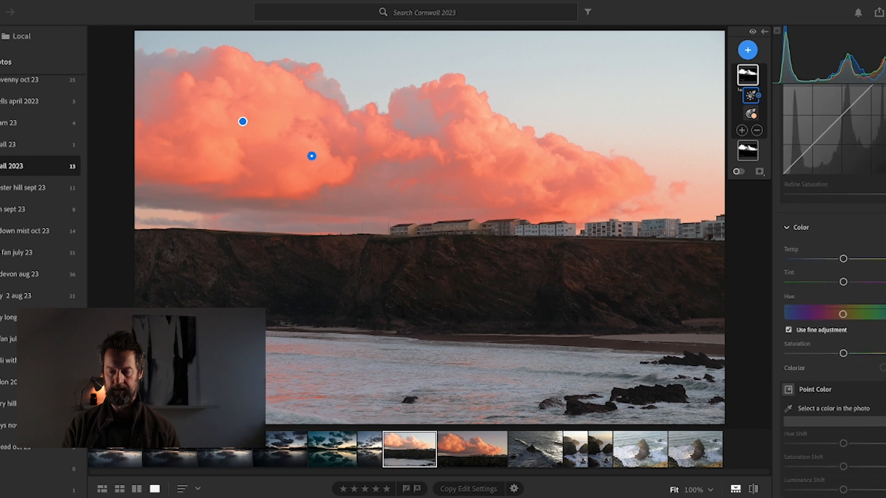
pyautogui.moveTo(845, 253); pyautogui.dragTo(854, 254)
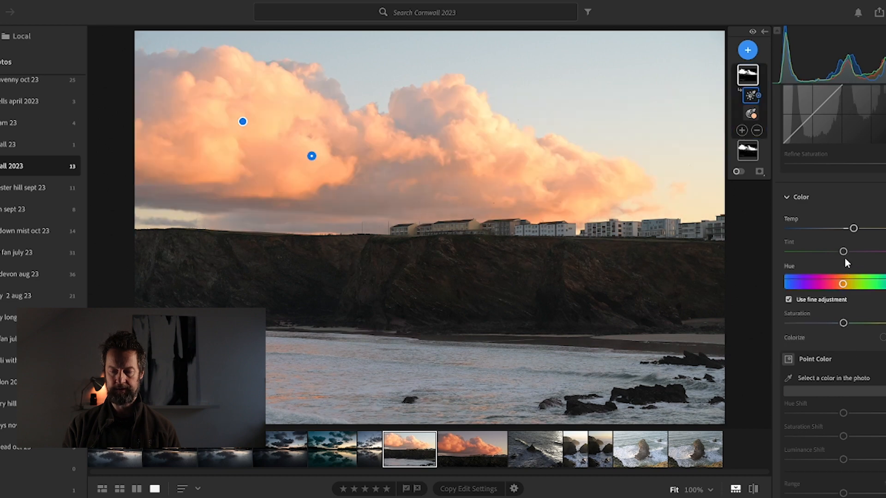
pyautogui.moveTo(844, 252); pyautogui.dragTo(846, 253)
# - Increase Clarity and Dehaze slightly on the masked clouds
pyautogui.scroll(-1, 840, 332)
pyautogui.scroll(-10, 839, 334)
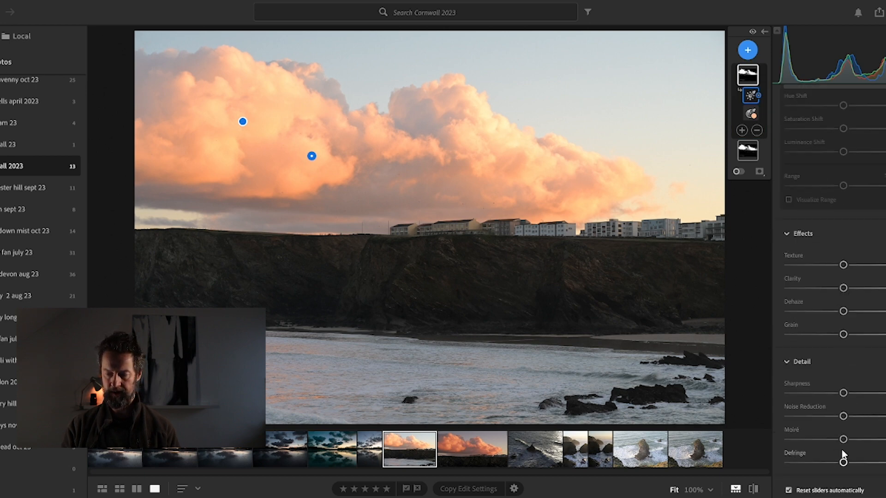
pyautogui.moveTo(843, 311); pyautogui.dragTo(849, 288)
# - Switch the mask's point curve to the red channel and raise the clouds' Temp further
pyautogui.scroll(4, 826, 245)
pyautogui.scroll(4, 826, 245)
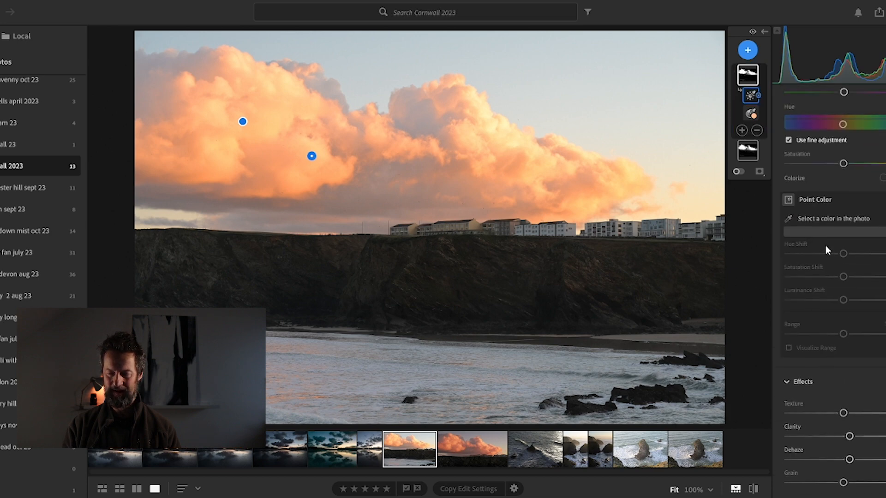
pyautogui.scroll(2, 825, 246)
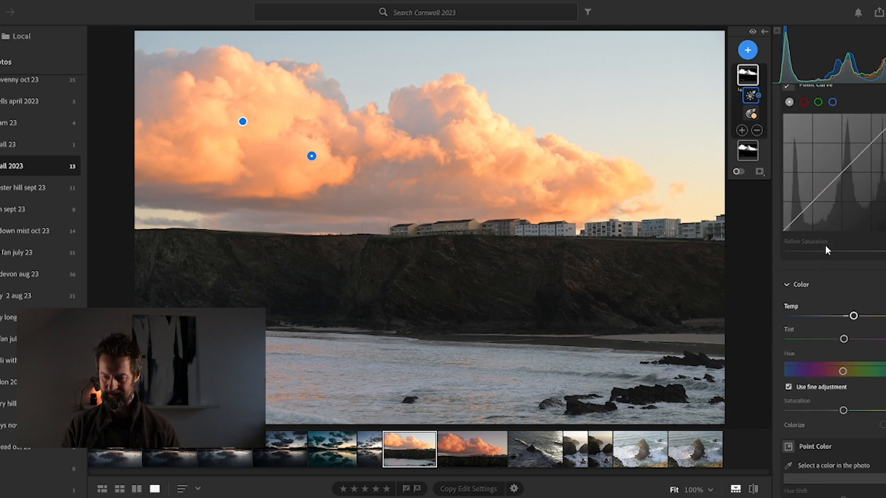
pyautogui.scroll(3, 826, 246)
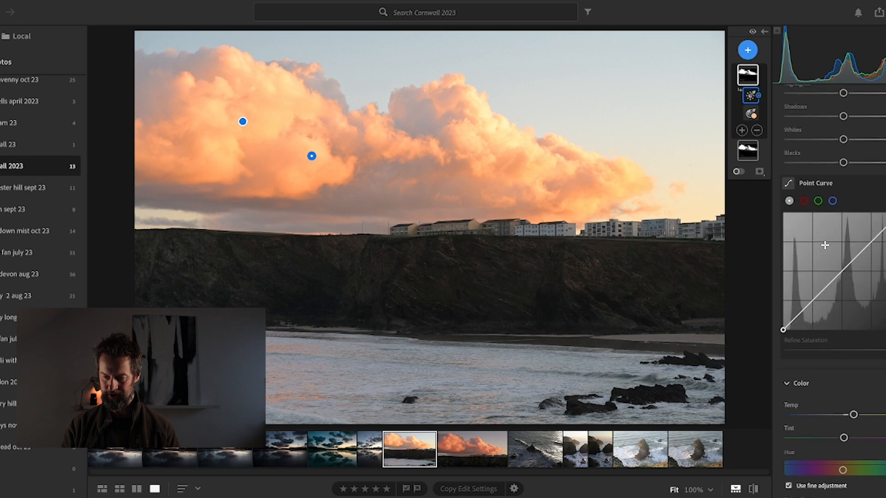
pyautogui.click(804, 201)
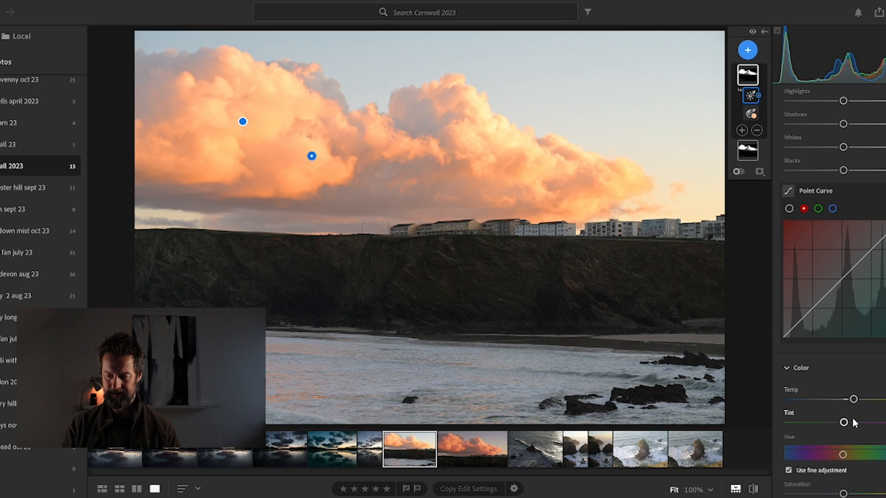
pyautogui.moveTo(854, 402); pyautogui.dragTo(865, 402)
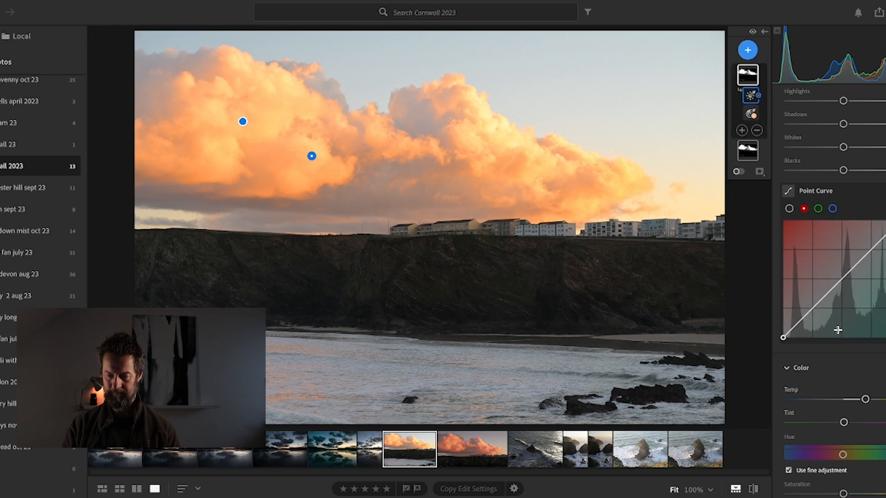
# - Shift the masked clouds' Hue slightly towards red with fine adjustment kept on
pyautogui.scroll(-1, 840, 342)
pyautogui.scroll(-1, 841, 343)
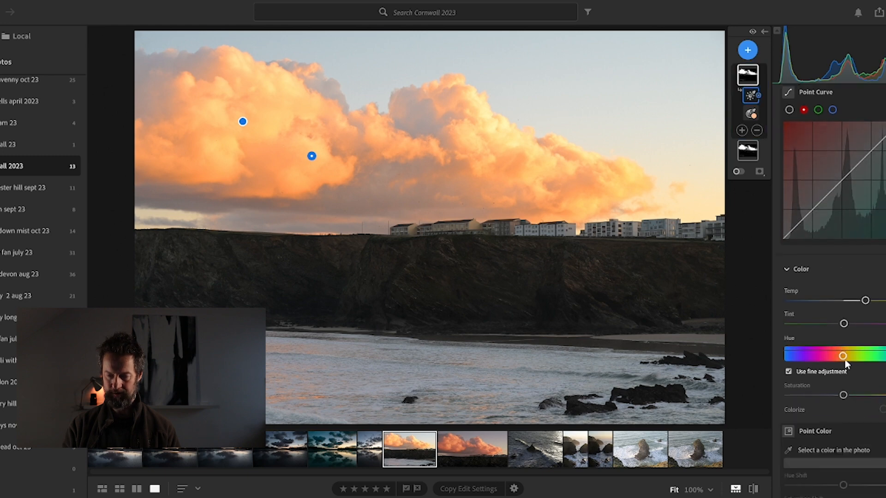
pyautogui.moveTo(843, 355); pyautogui.dragTo(843, 357)
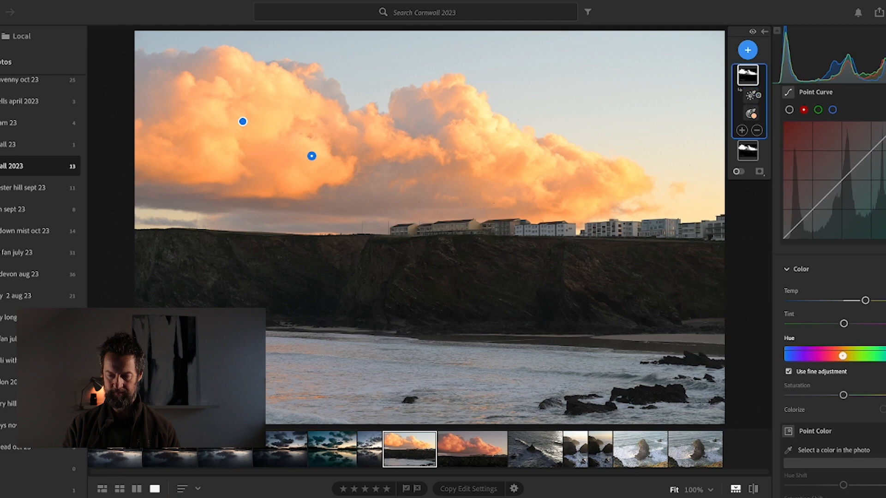
pyautogui.moveTo(841, 356); pyautogui.dragTo(841, 356)
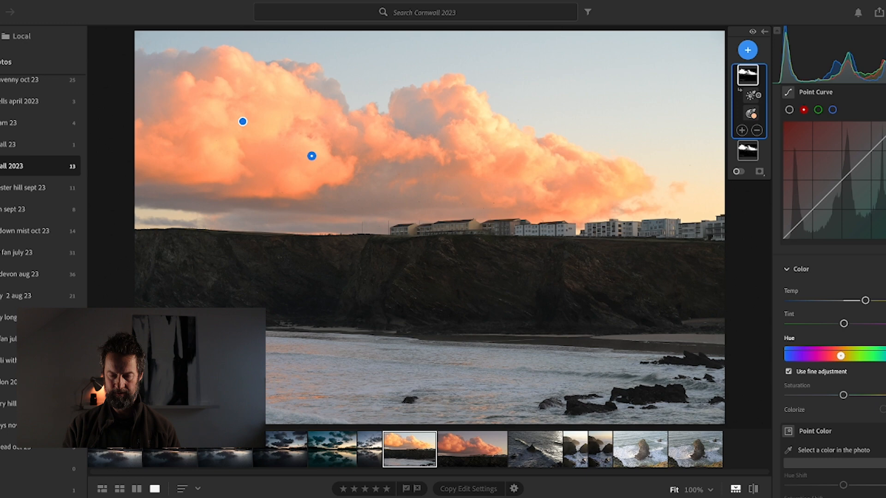
pyautogui.moveTo(841, 357); pyautogui.dragTo(842, 356)
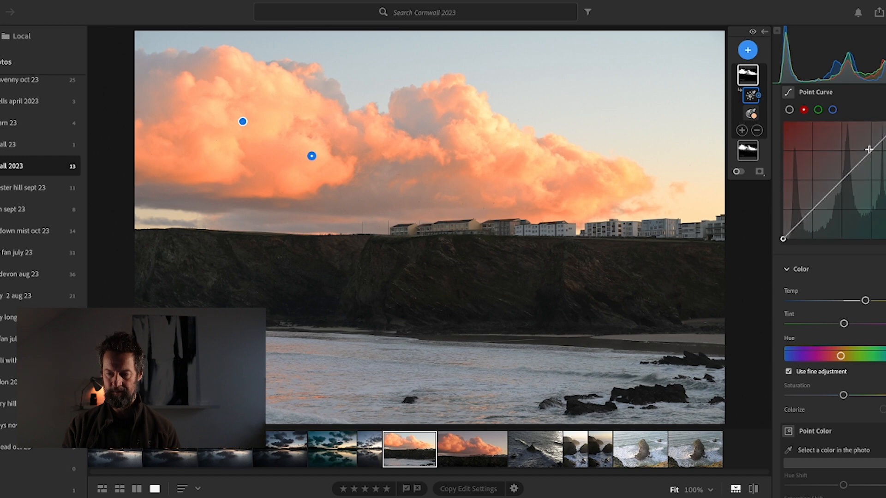
# - Increase Contrast moderately on the masked clouds
pyautogui.scroll(5, 845, 207)
pyautogui.moveTo(845, 177)
pyautogui.mouseDown()
pyautogui.moveTo(871, 178)
pyautogui.moveTo(862, 178)
pyautogui.mouseUp()
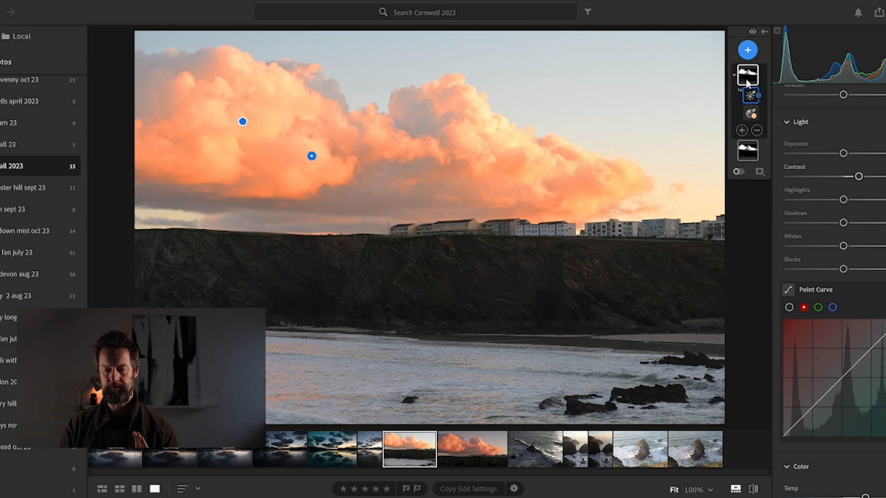
pyautogui.moveTo(749, 79)
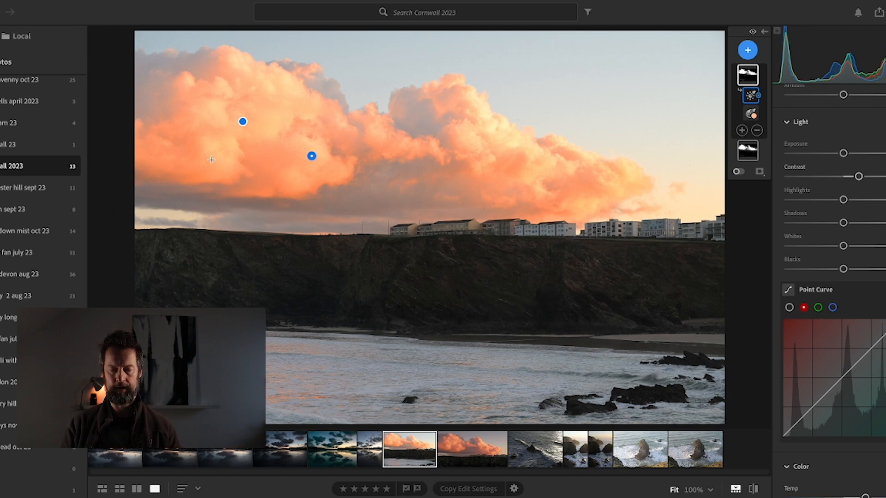
# - Create a Luminance Range mask sampled from the dark cliff face and tighten its upper falloff to limit it to the darkest tones
pyautogui.click(747, 50)
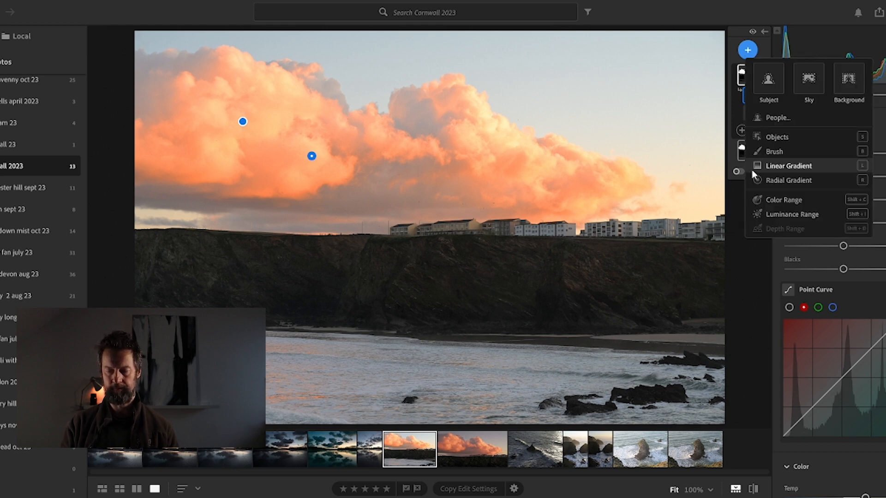
pyautogui.click(786, 213)
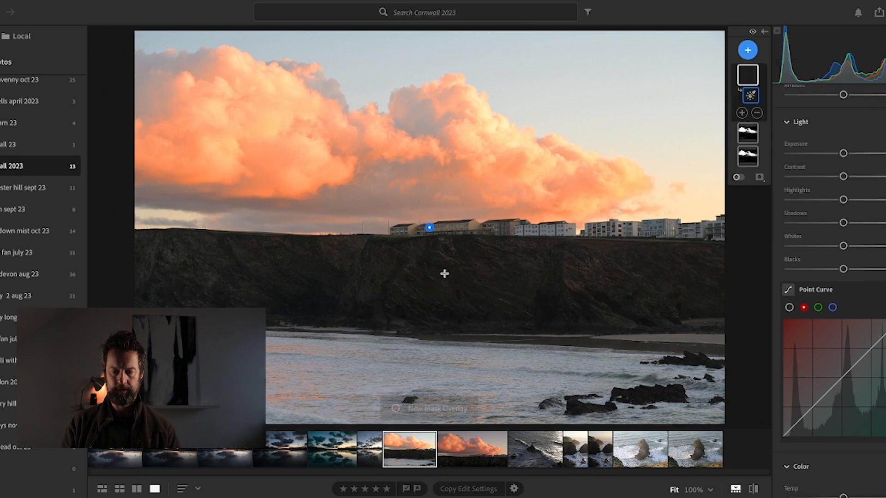
pyautogui.moveTo(444, 274); pyautogui.dragTo(480, 296)
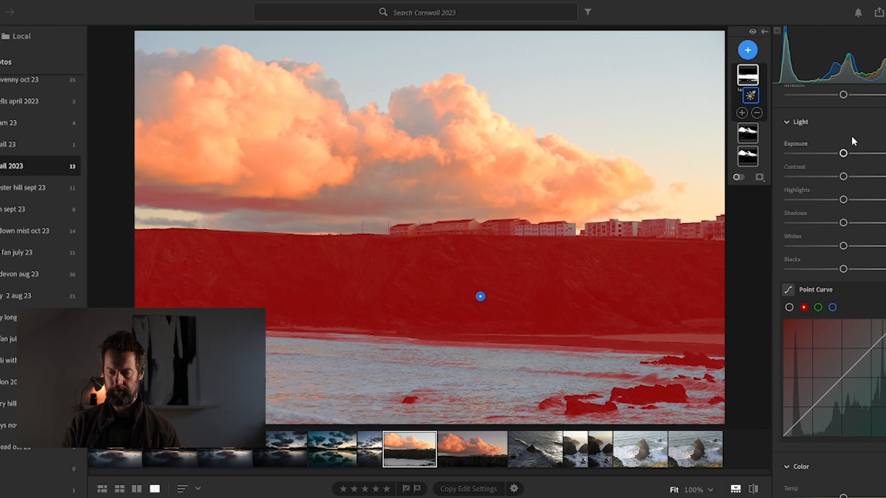
pyautogui.scroll(3, 852, 135)
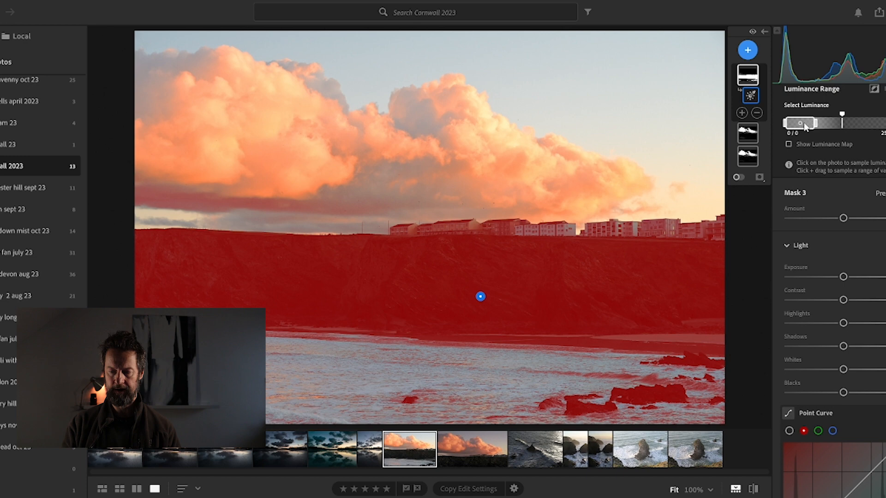
pyautogui.moveTo(805, 123)
pyautogui.mouseDown()
pyautogui.moveTo(829, 130)
pyautogui.moveTo(805, 125)
pyautogui.moveTo(840, 122)
pyautogui.moveTo(809, 126)
pyautogui.mouseUp()
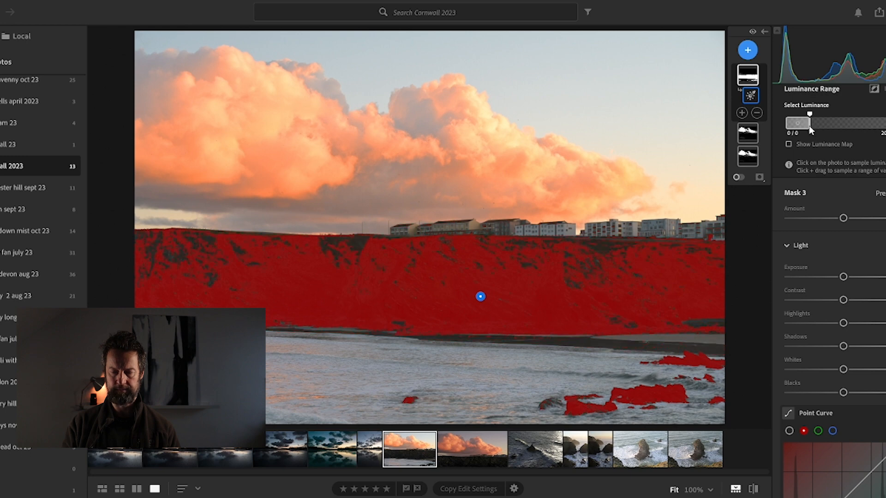
# - Widen the Luminance Range's upper falloff to cover the whole cliff face and raise Clarity moderately on the masked cliffs
pyautogui.moveTo(810, 126); pyautogui.dragTo(816, 127)
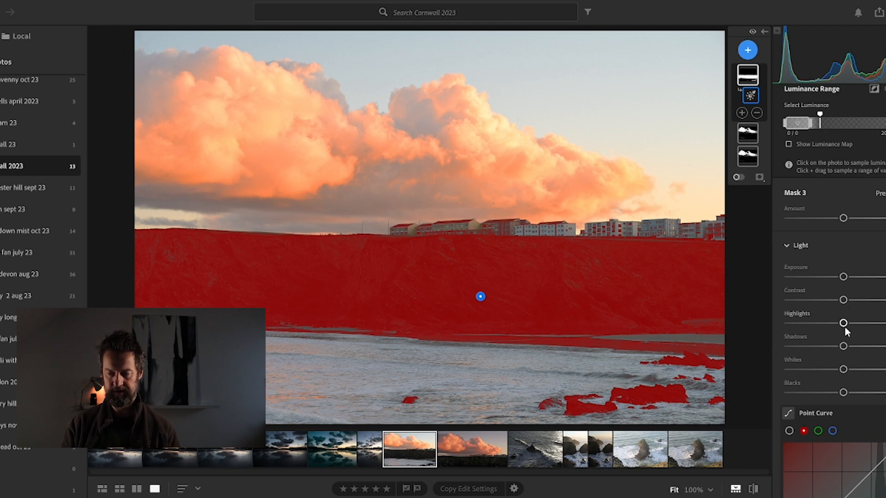
pyautogui.scroll(-4, 844, 328)
pyautogui.scroll(-10, 843, 330)
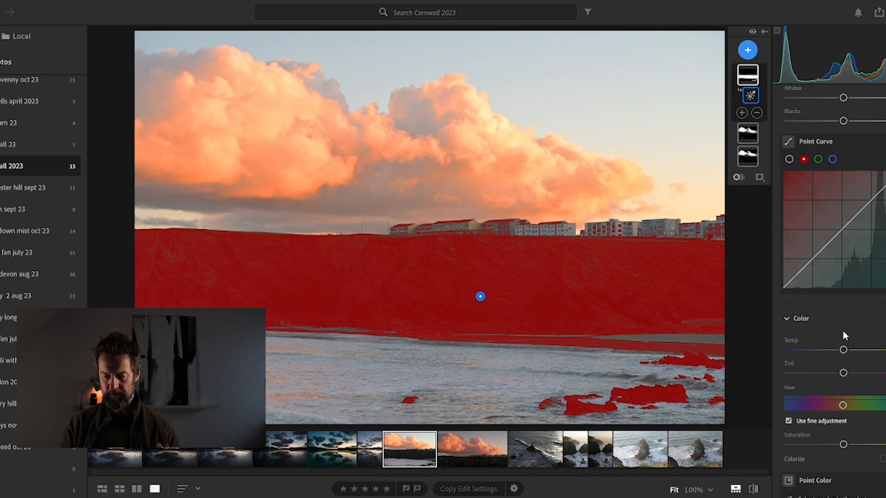
pyautogui.scroll(-3, 842, 340)
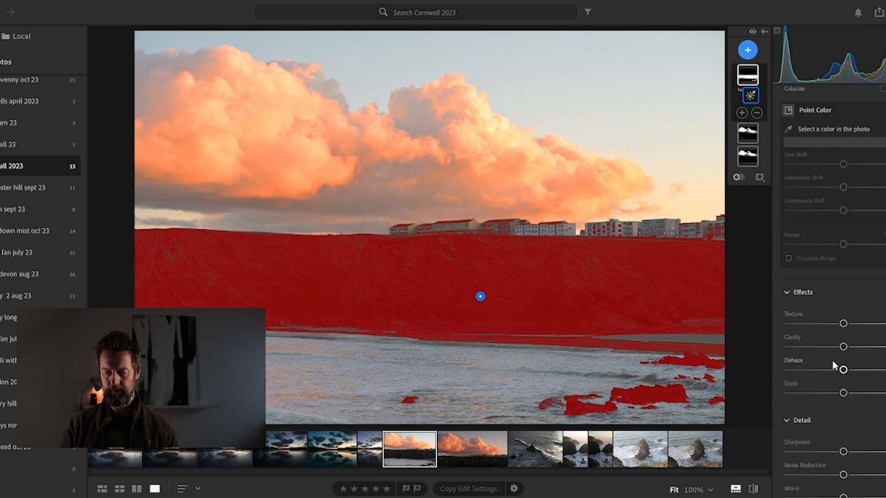
pyautogui.moveTo(845, 347); pyautogui.dragTo(874, 353)
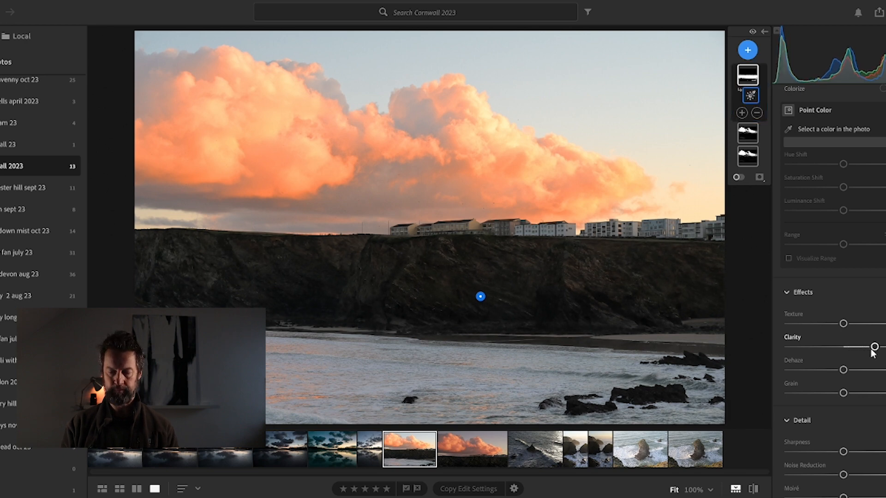
pyautogui.moveTo(872, 353)
pyautogui.mouseDown()
pyautogui.moveTo(841, 351)
pyautogui.moveTo(885, 351)
pyautogui.moveTo(872, 351)
pyautogui.mouseUp()
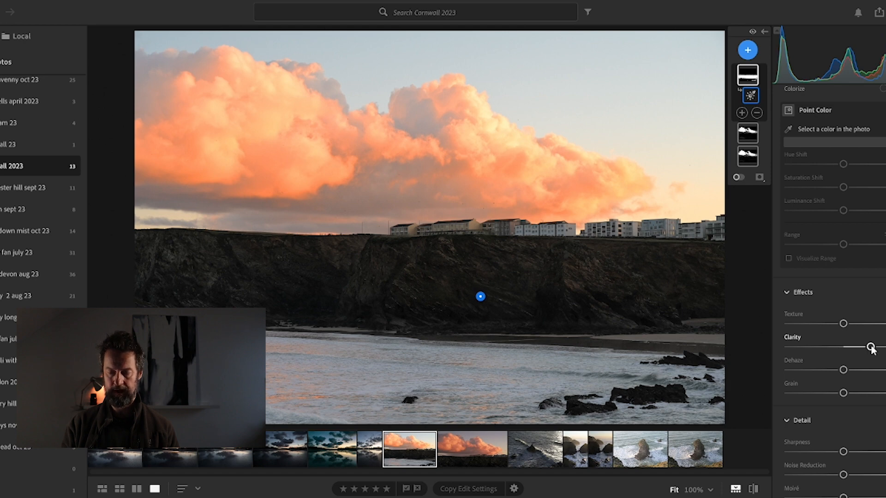
# - Raise Dehaze very slightly and Texture a little on the masked cliffs
pyautogui.moveTo(844, 370); pyautogui.dragTo(846, 370)
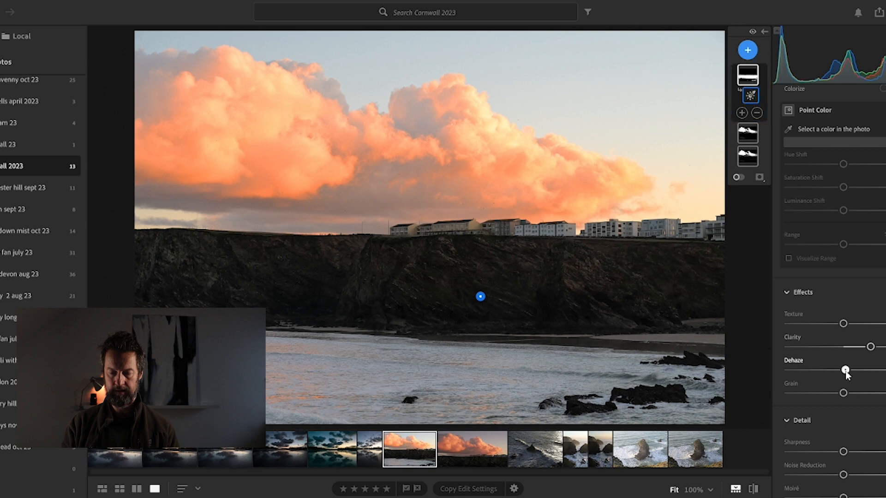
pyautogui.moveTo(845, 324); pyautogui.dragTo(853, 324)
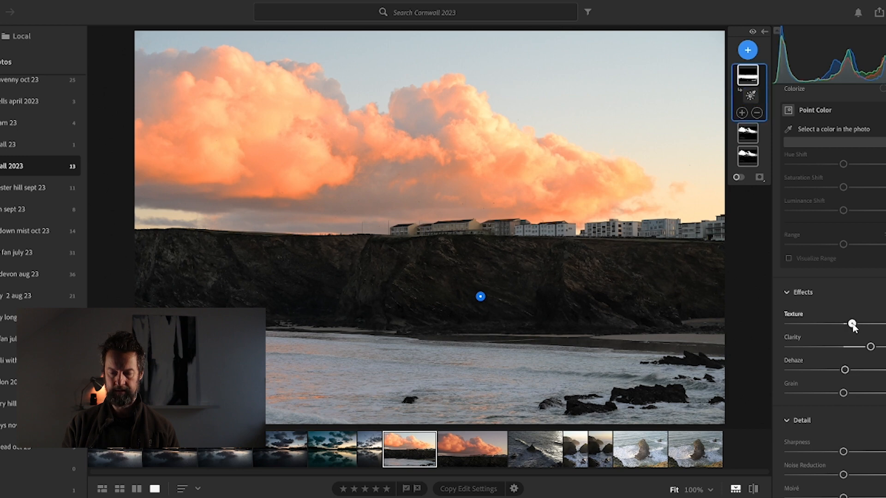
# - Warm the masked cliffs by raising their Temp moderately
pyautogui.scroll(3, 846, 327)
pyautogui.scroll(5, 846, 327)
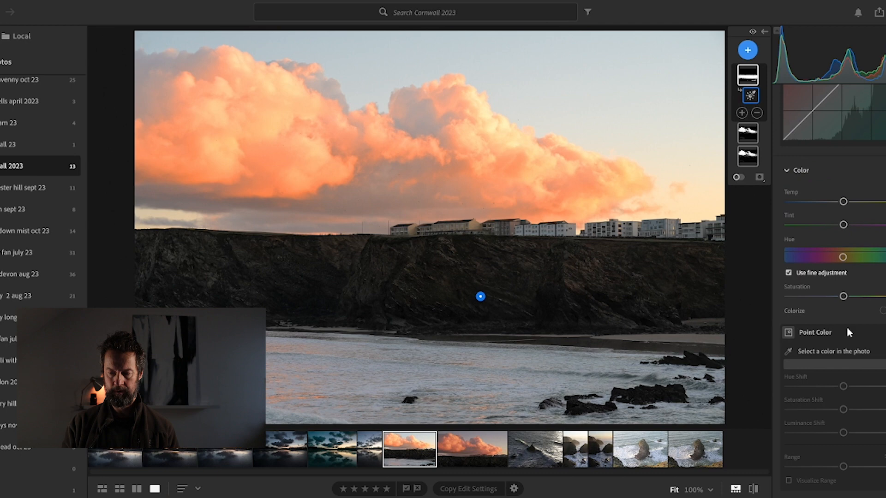
pyautogui.moveTo(844, 276); pyautogui.dragTo(863, 278)
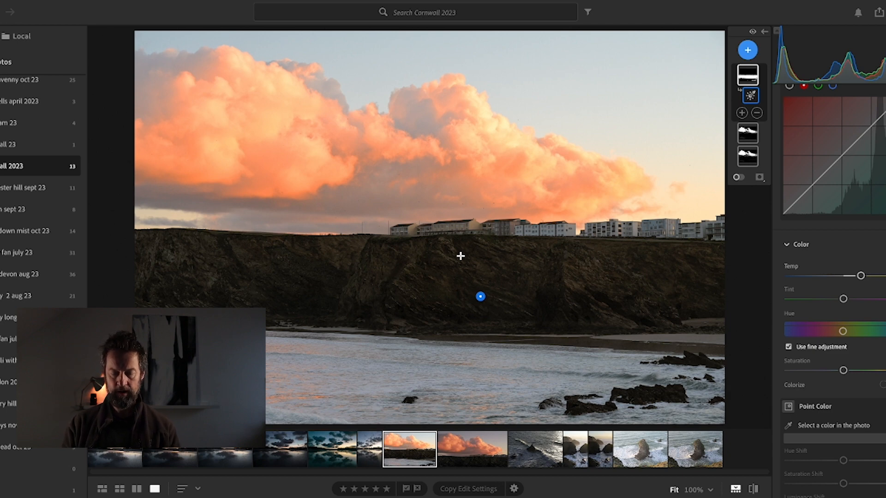
# - Try a strong Exposure boost on the masked cliffs, bringing it back to only a slight increase
pyautogui.scroll(3, 883, 274)
pyautogui.scroll(5, 882, 274)
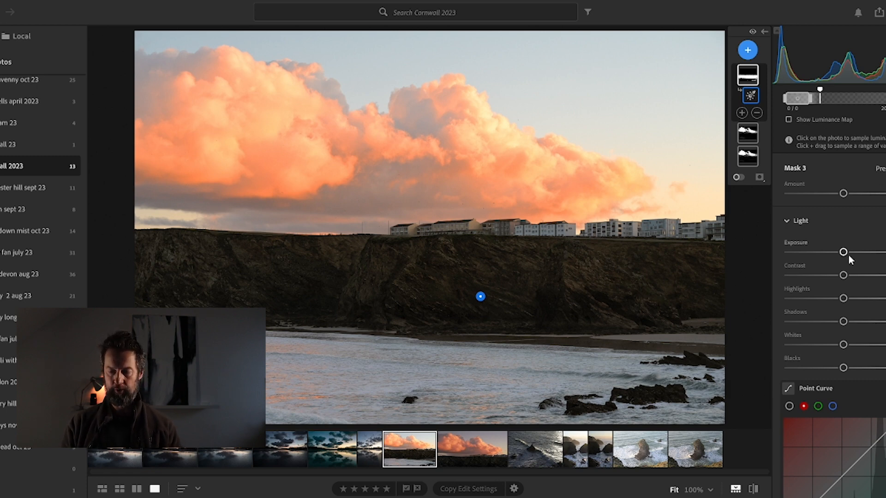
pyautogui.moveTo(845, 253); pyautogui.dragTo(881, 253)
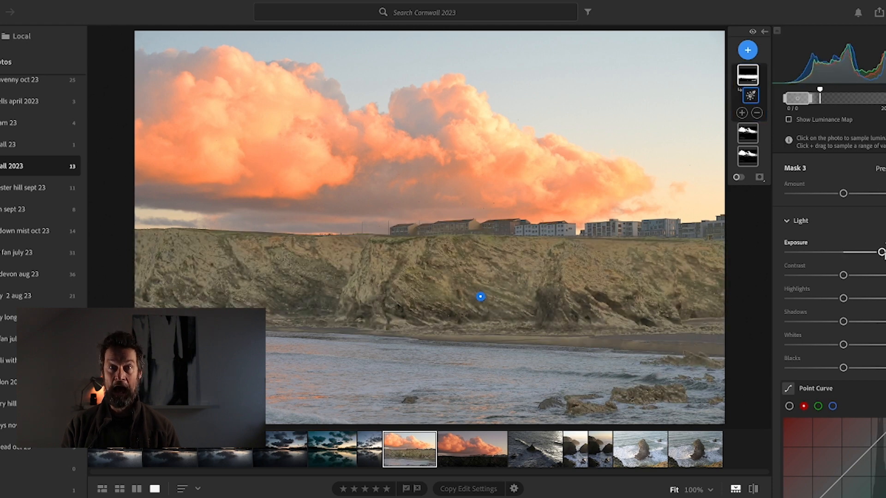
pyautogui.moveTo(882, 252); pyautogui.dragTo(850, 257)
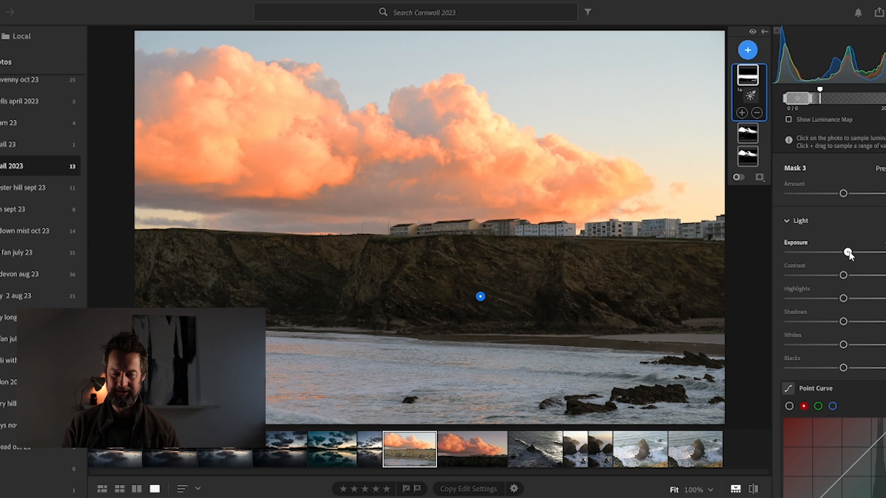
pyautogui.moveTo(850, 256); pyautogui.dragTo(851, 256)
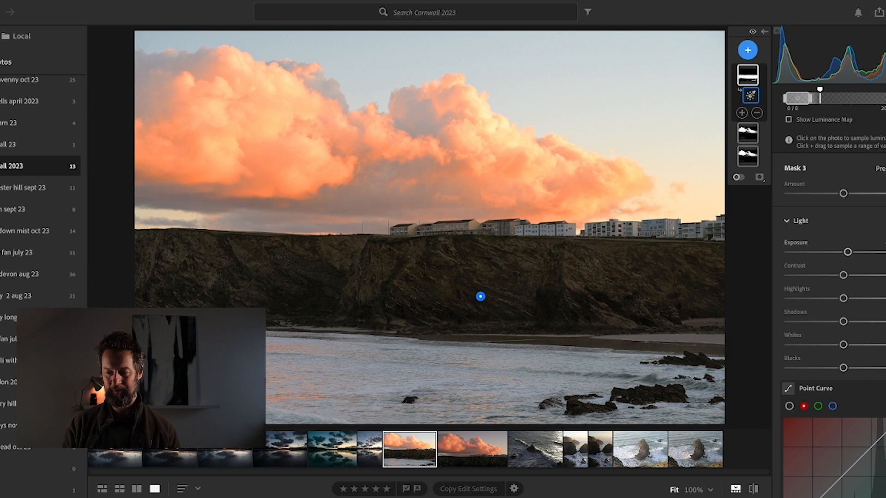
# - Crop the sunset photo to a Custom aspect ratio, cutting off the sea below the cliffs and trimming both sides
pyautogui.press('e')
pyautogui.press('c')
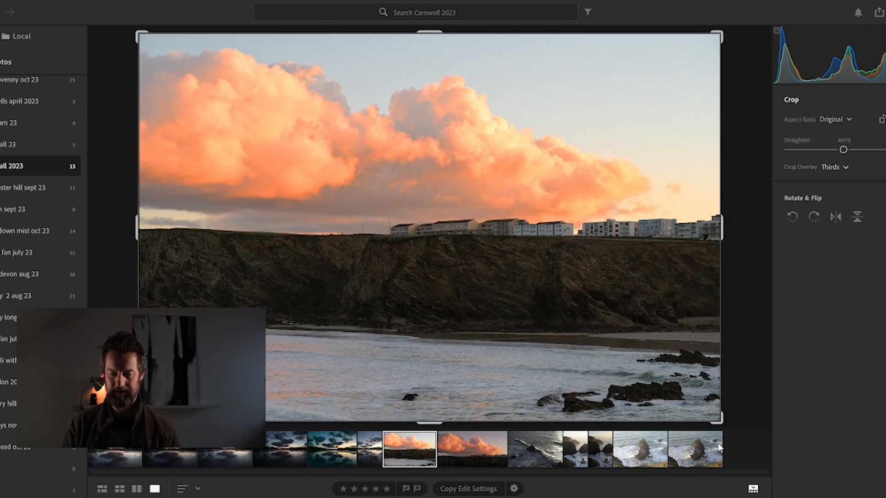
pyautogui.moveTo(718, 421); pyautogui.dragTo(677, 368)
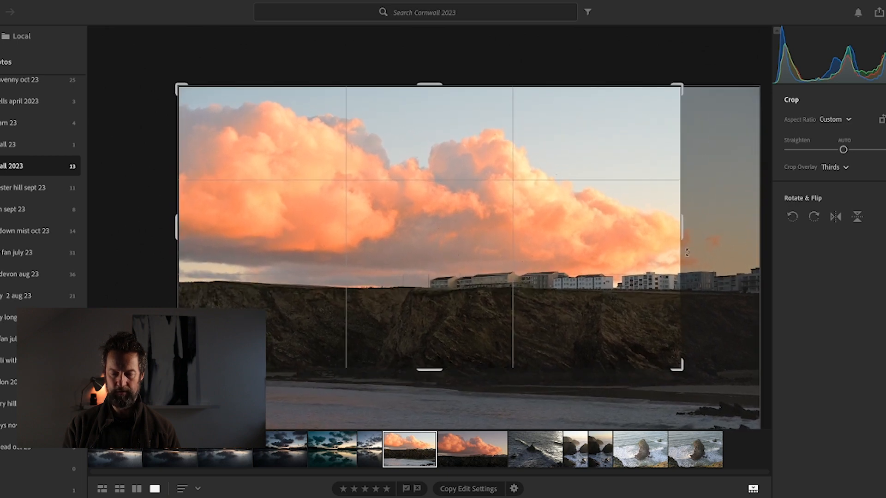
pyautogui.moveTo(683, 229); pyautogui.dragTo(691, 230)
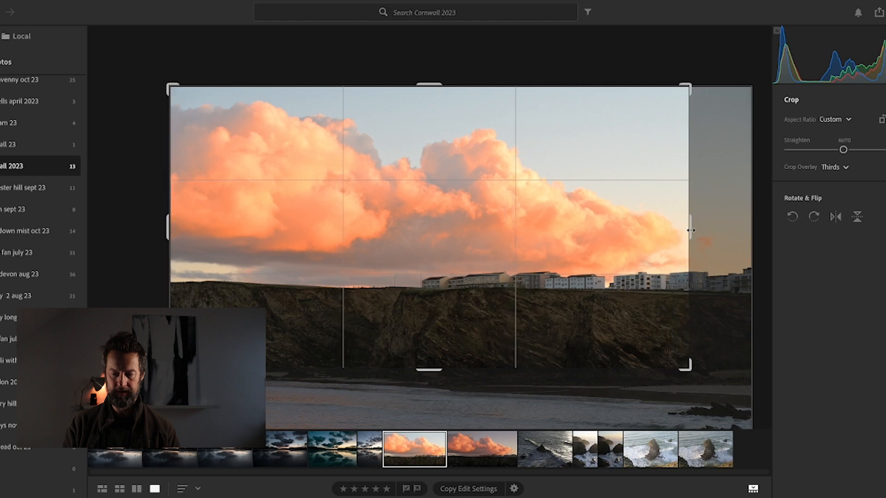
pyautogui.moveTo(169, 229); pyautogui.dragTo(177, 232)
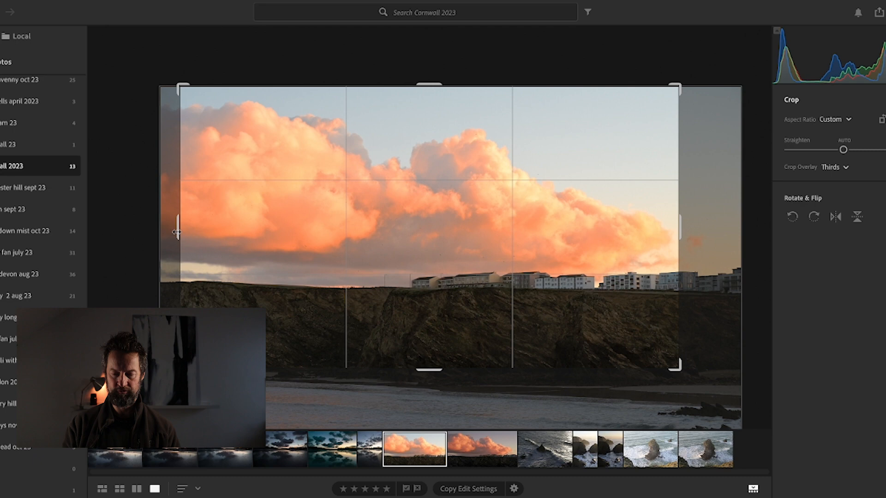
pyautogui.press('Return')
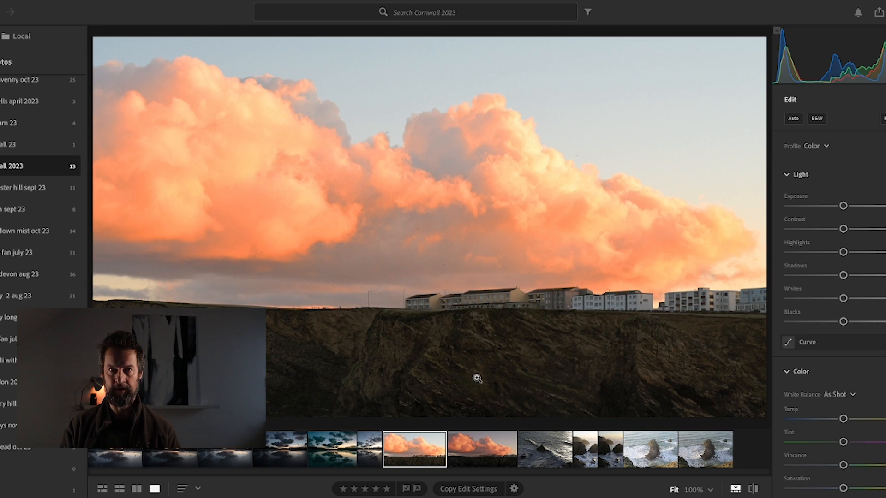
# - On the photo of a wave breaking against a dark rock, create a Subject mask with its Amount slightly above default
pyautogui.click(545, 450)
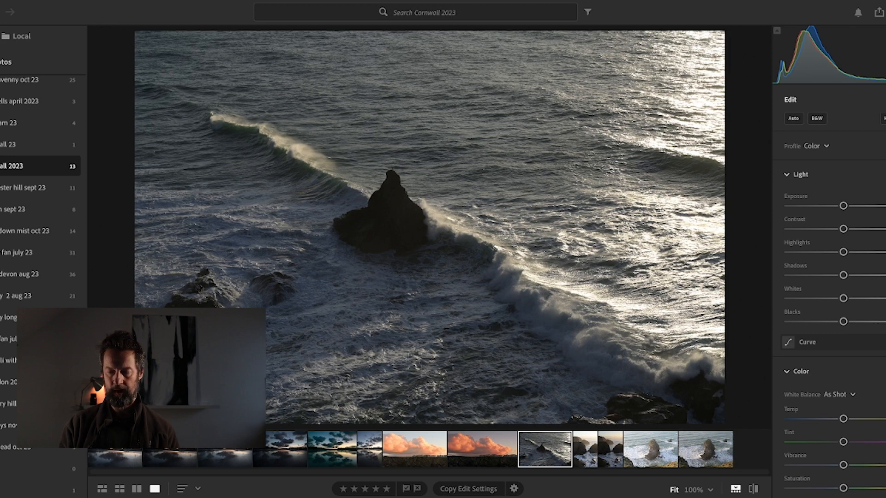
pyautogui.press('m')
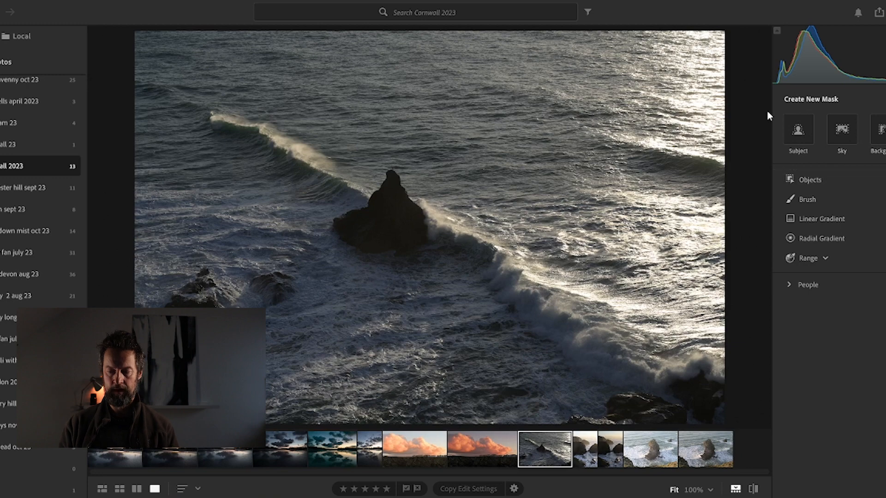
pyautogui.click(798, 131)
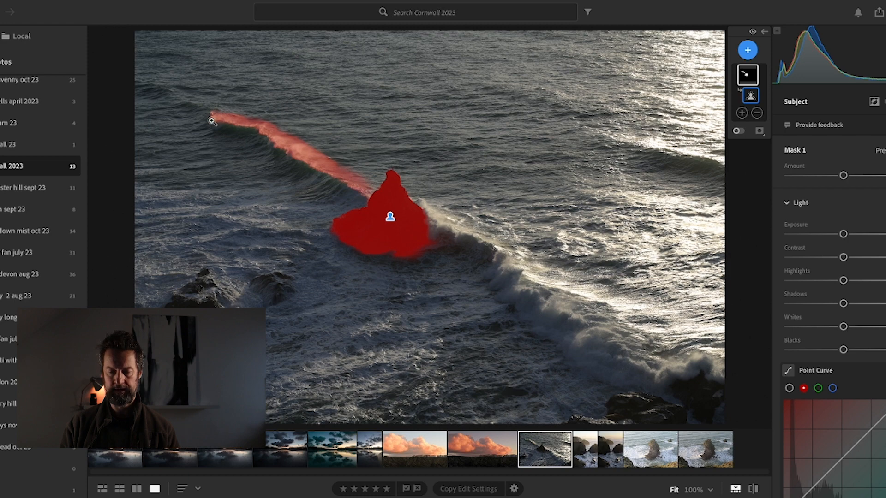
pyautogui.moveTo(843, 176); pyautogui.dragTo(883, 177)
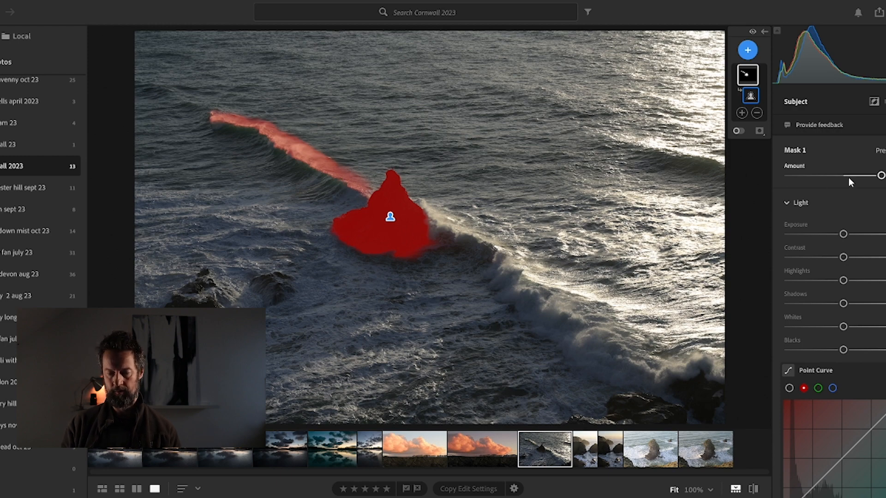
pyautogui.moveTo(874, 177); pyautogui.dragTo(855, 178)
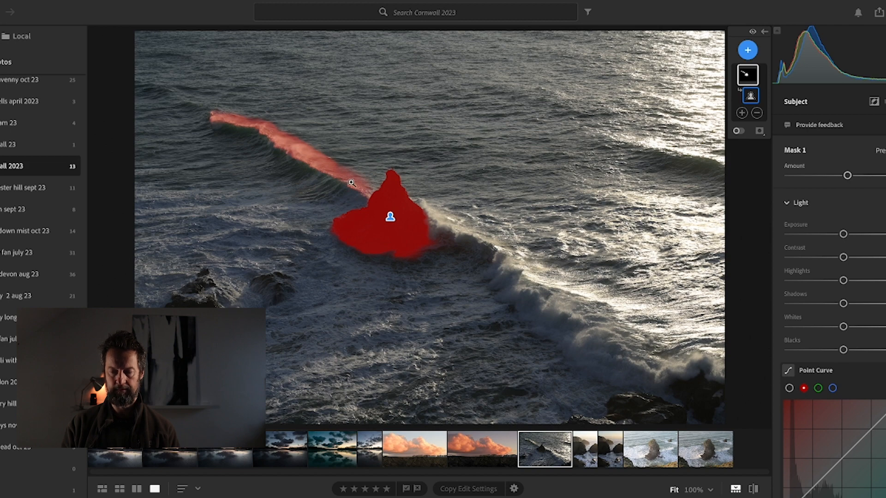
# - Intersect the Subject mask with a Luminance Range sampled from the dark rock to exclude the bright wave crest
pyautogui.rightClick(749, 79)
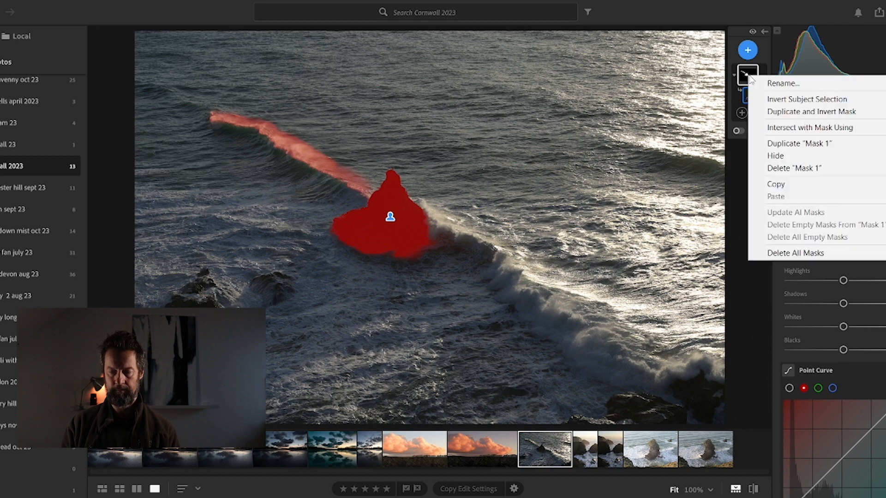
pyautogui.click(749, 96)
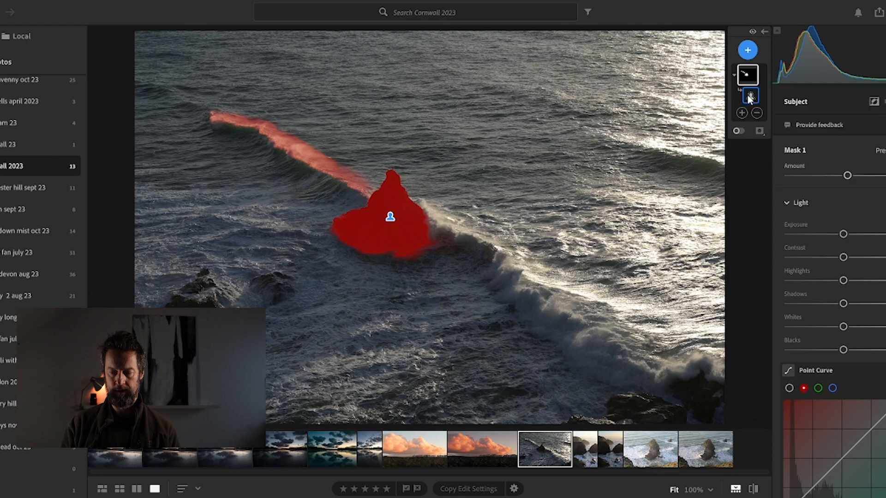
pyautogui.rightClick(751, 98)
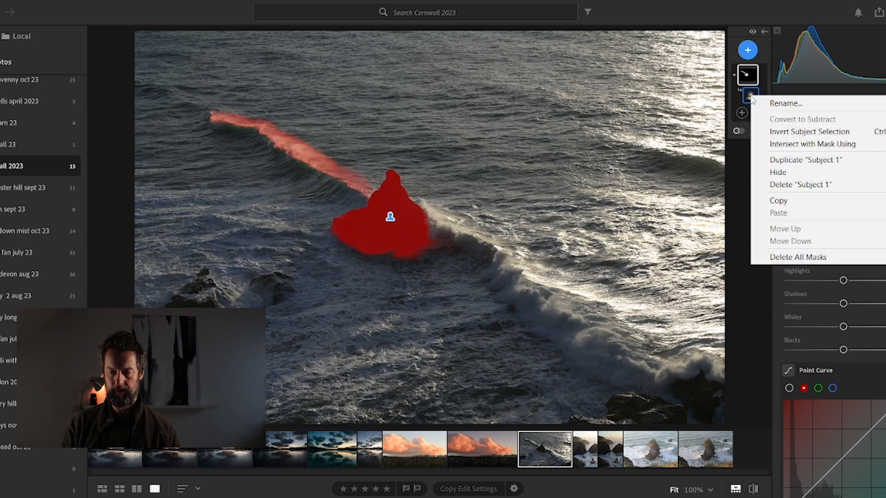
pyautogui.moveTo(800, 146)
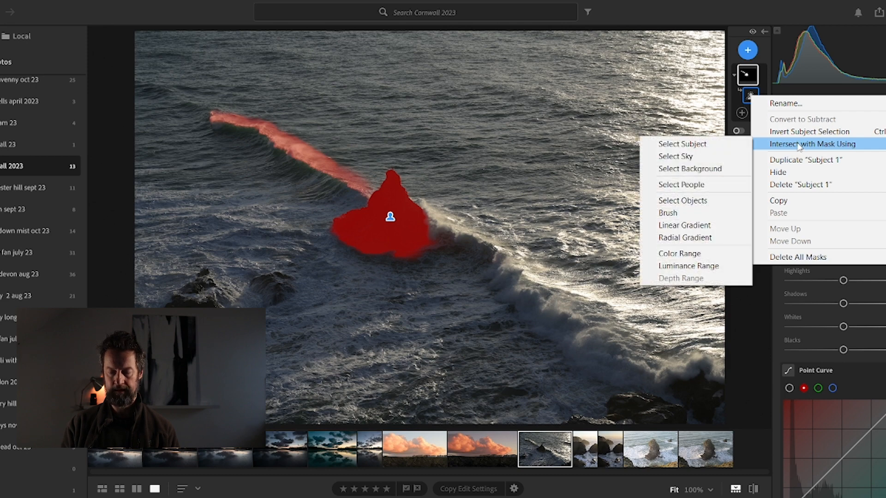
pyautogui.click(693, 266)
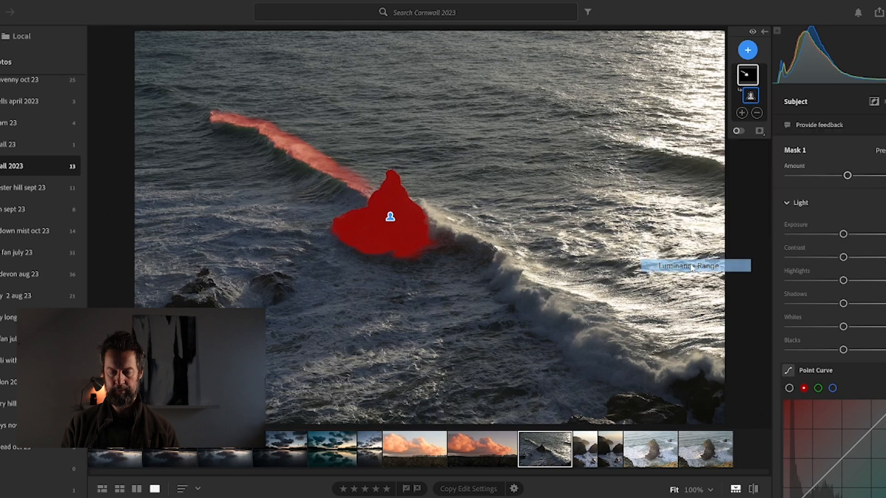
pyautogui.click(369, 232)
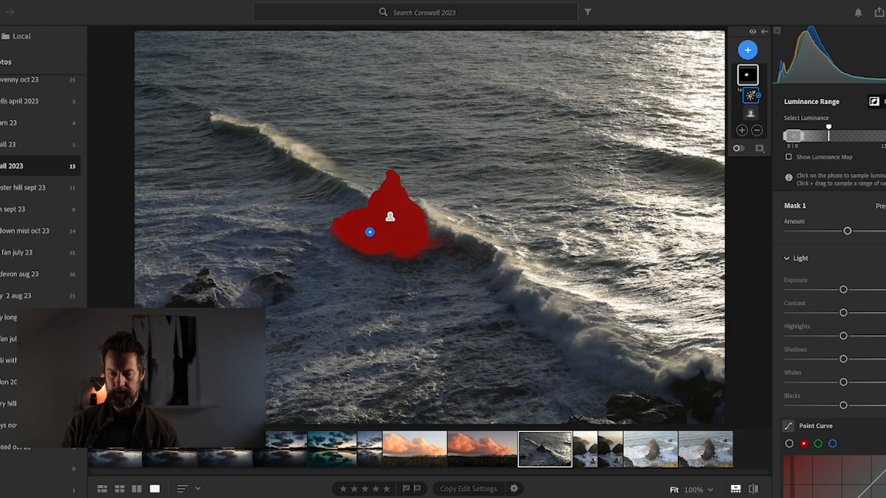
# - Raise Clarity moderately on the masked rock
pyautogui.scroll(-10, 830, 291)
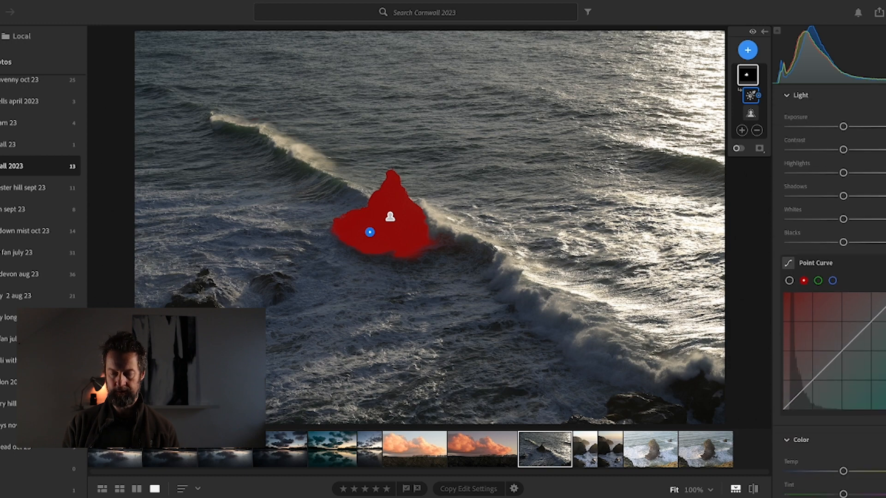
pyautogui.scroll(-5, 831, 291)
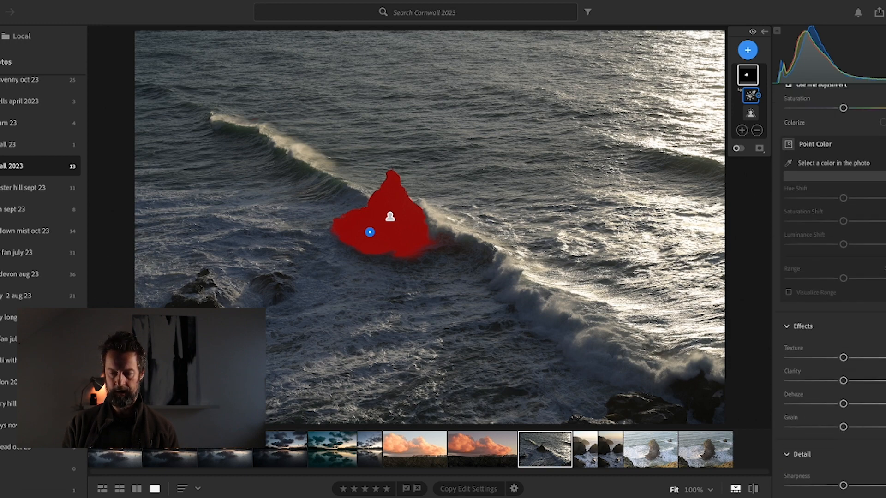
pyautogui.moveTo(843, 332); pyautogui.dragTo(850, 309)
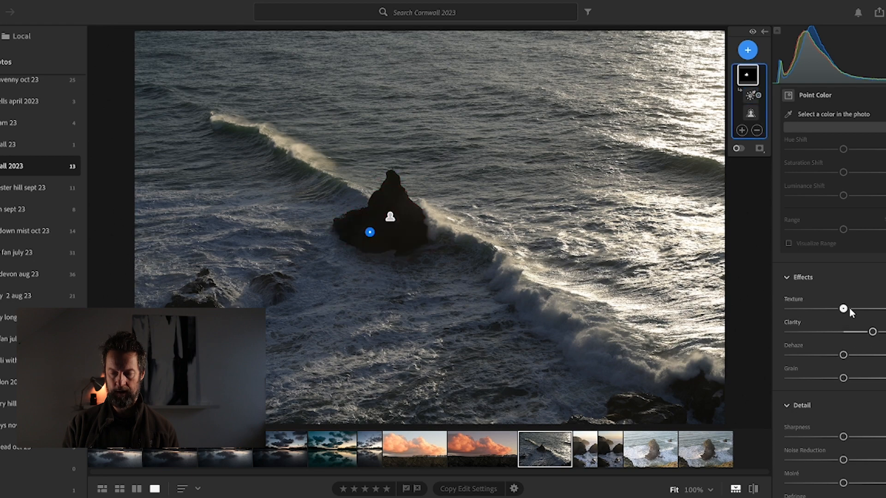
# - Raise the masked rock's Exposure slightly
pyautogui.scroll(5, 845, 311)
pyautogui.scroll(10, 845, 311)
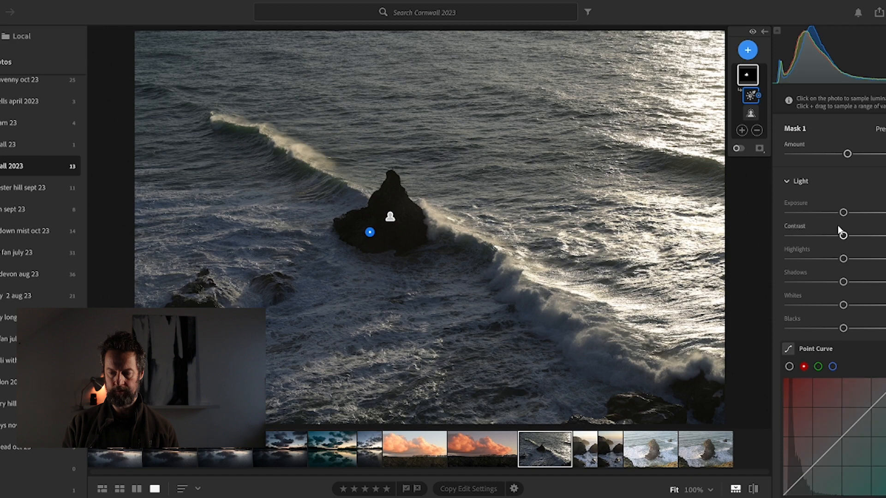
pyautogui.moveTo(845, 212); pyautogui.dragTo(856, 217)
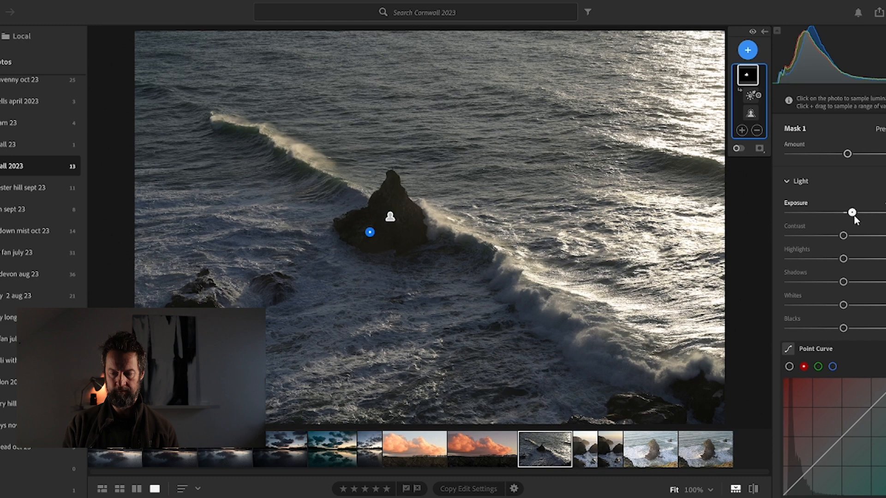
pyautogui.moveTo(853, 218); pyautogui.dragTo(853, 218)
pyautogui.moveTo(853, 217); pyautogui.dragTo(852, 218)
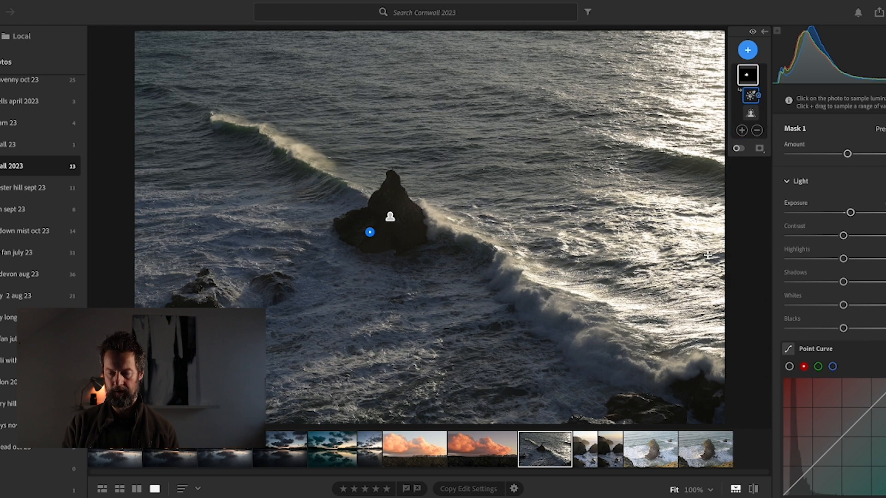
# - Raise the masked rock's Shadows slightly
pyautogui.moveTo(845, 283)
pyautogui.mouseDown()
pyautogui.moveTo(877, 285)
pyautogui.moveTo(855, 286)
pyautogui.mouseUp()
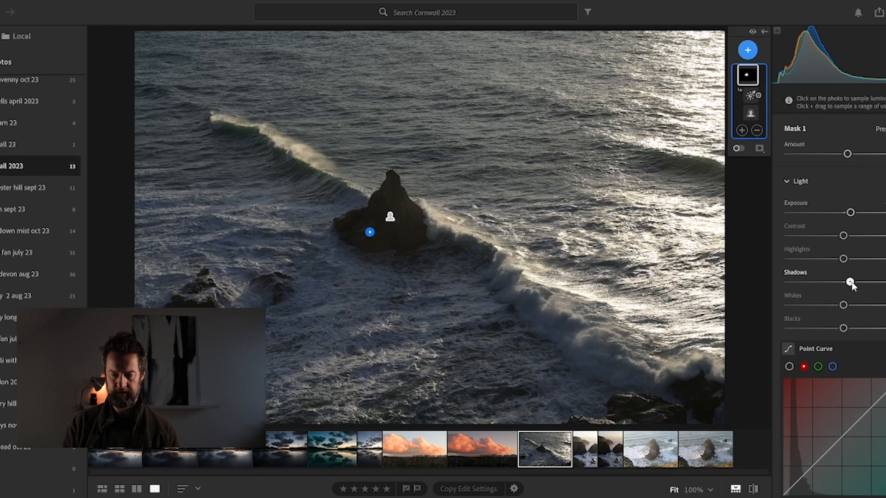
pyautogui.moveTo(852, 286); pyautogui.dragTo(851, 287)
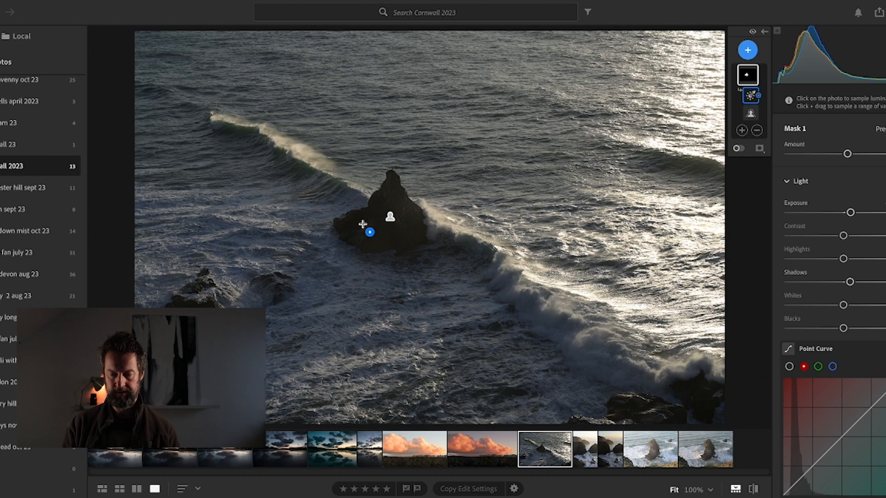
# - Add a new Color Range mask sampled from the dark sea water above the rock
pyautogui.click(749, 53)
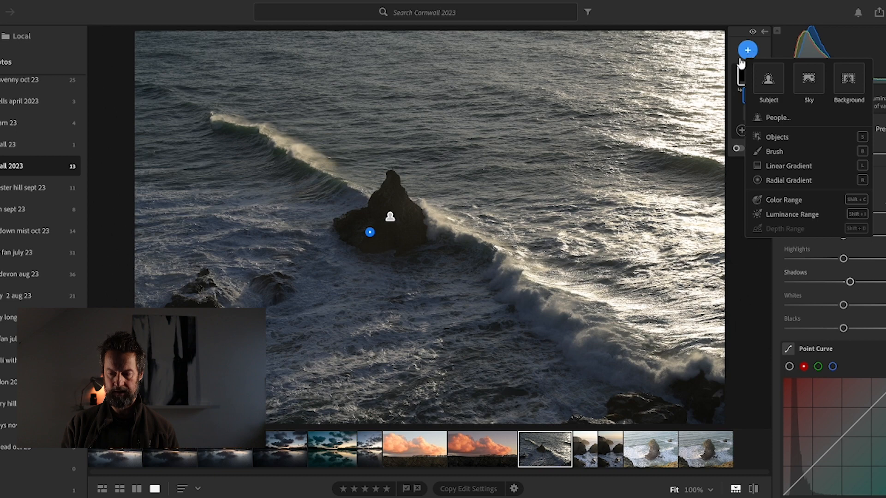
pyautogui.click(785, 201)
pyautogui.click(354, 110)
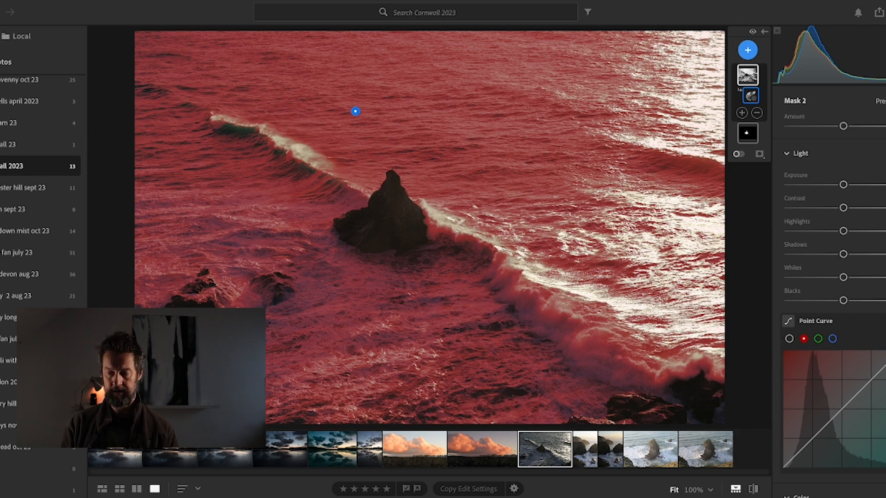
# - Raise Clarity moderately and Dehaze a little less on the Color Range mask of the sea
pyautogui.scroll(-10, 867, 389)
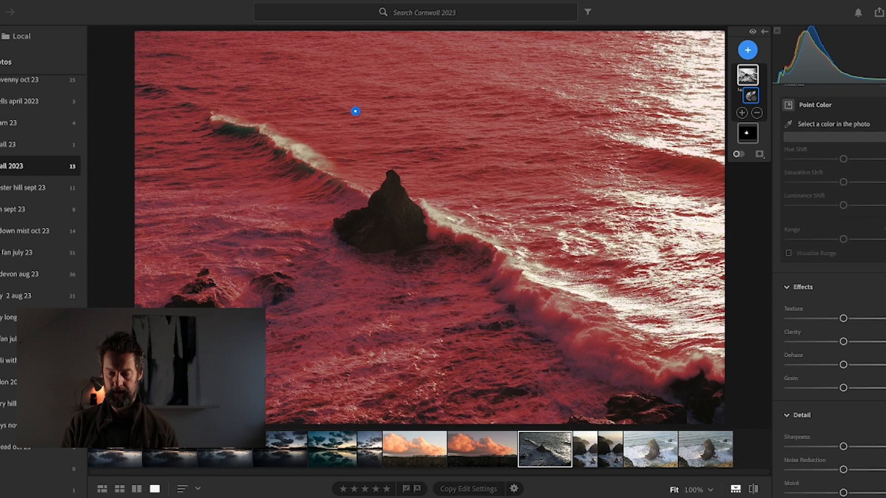
pyautogui.moveTo(843, 336); pyautogui.dragTo(868, 338)
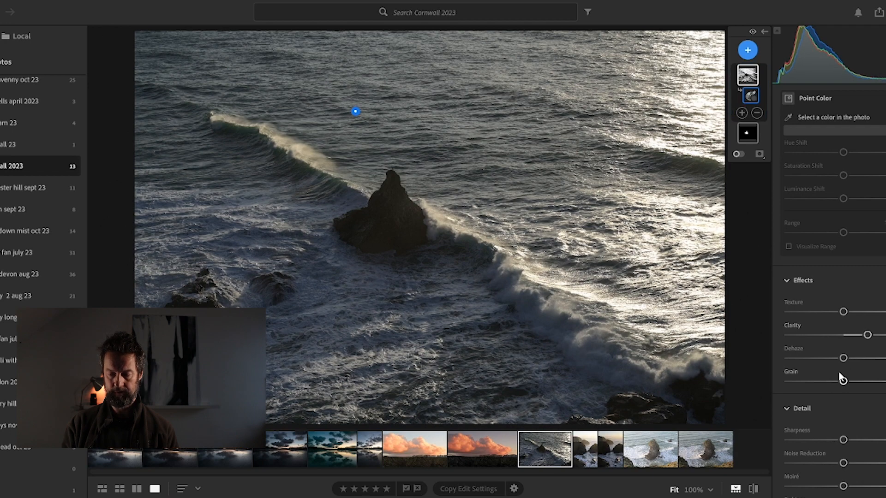
pyautogui.moveTo(844, 360); pyautogui.dragTo(859, 359)
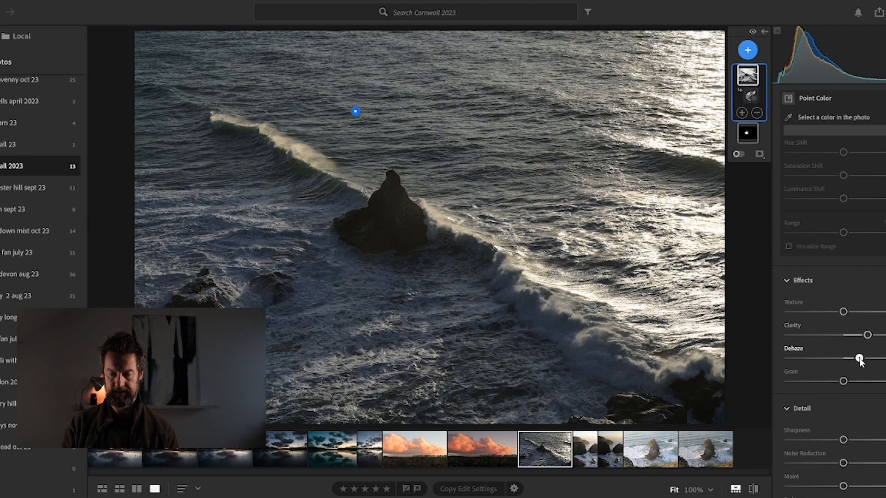
# - Raise Contrast moderately and lower Highlights slightly on the sea mask
pyautogui.scroll(3, 844, 328)
pyautogui.scroll(-8, 841, 322)
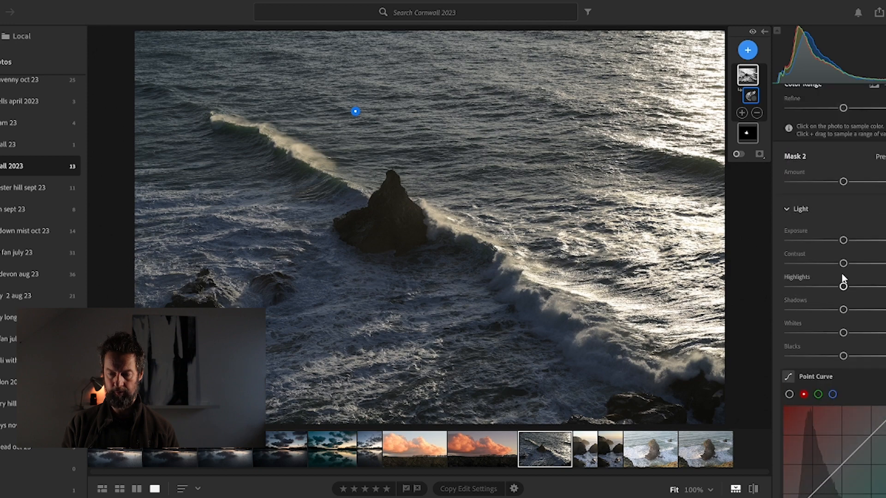
pyautogui.moveTo(843, 263); pyautogui.dragTo(834, 291)
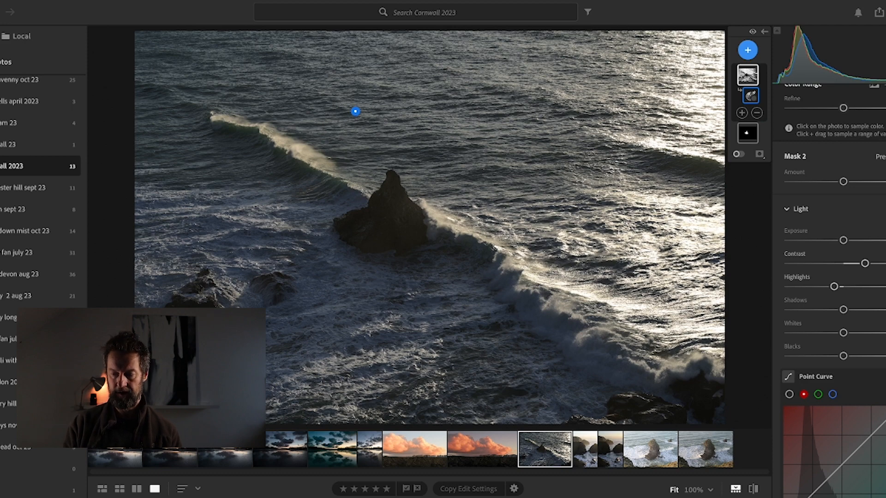
# - Crop the photo's top, bottom and right edges to a custom ratio, cutting out the dark rocks in the lower right corner
pyautogui.press('m')
pyautogui.press('c')
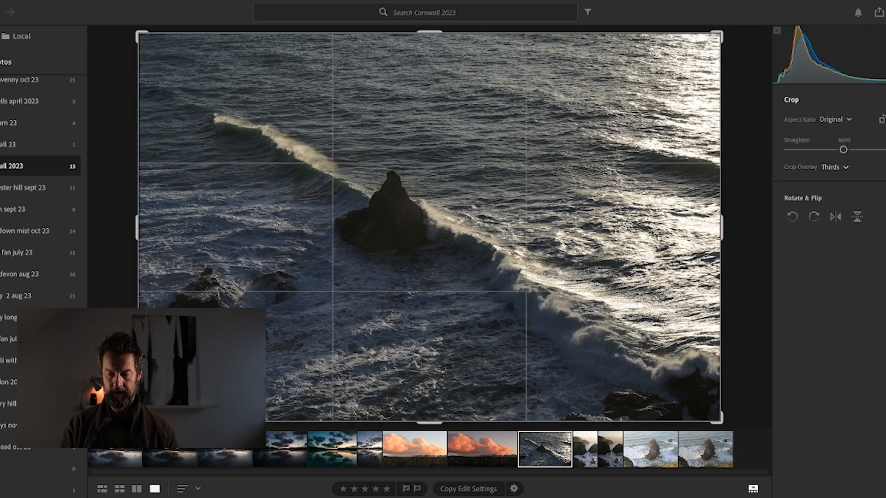
pyautogui.moveTo(720, 33); pyautogui.dragTo(702, 50)
pyautogui.moveTo(423, 403); pyautogui.dragTo(414, 388)
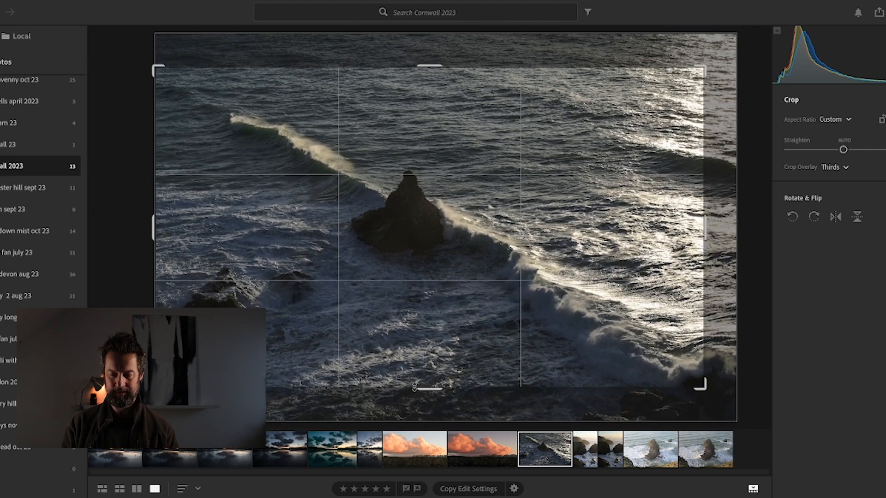
pyautogui.moveTo(706, 226); pyautogui.dragTo(692, 226)
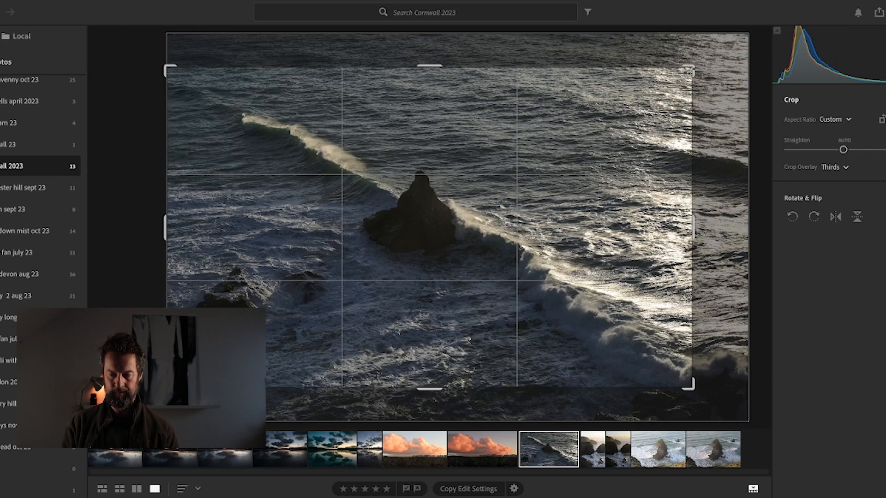
pyautogui.moveTo(688, 70); pyautogui.dragTo(683, 70)
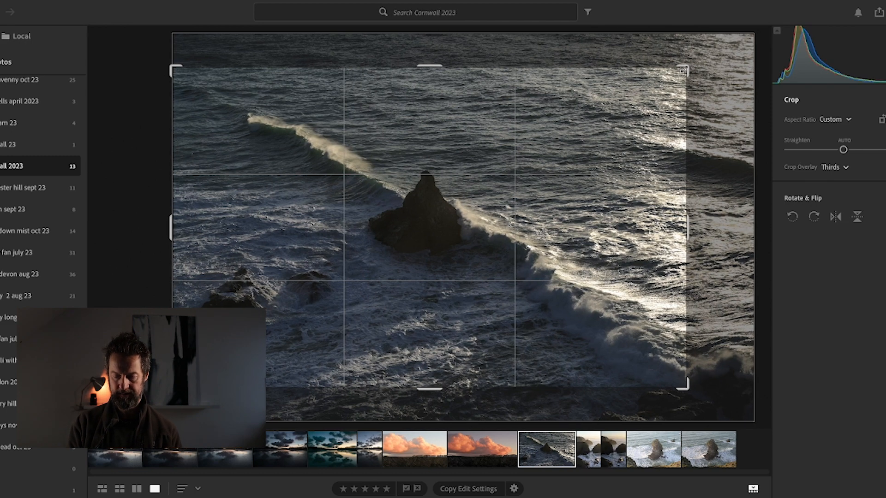
pyautogui.press('Return')
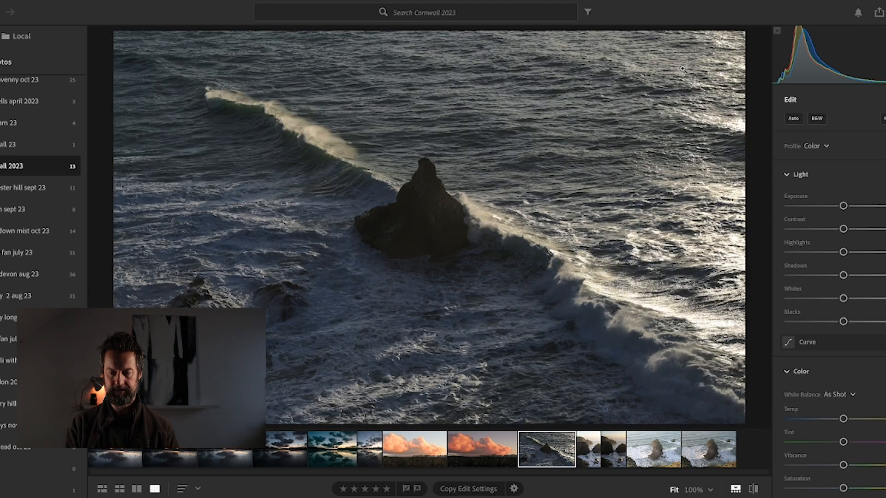